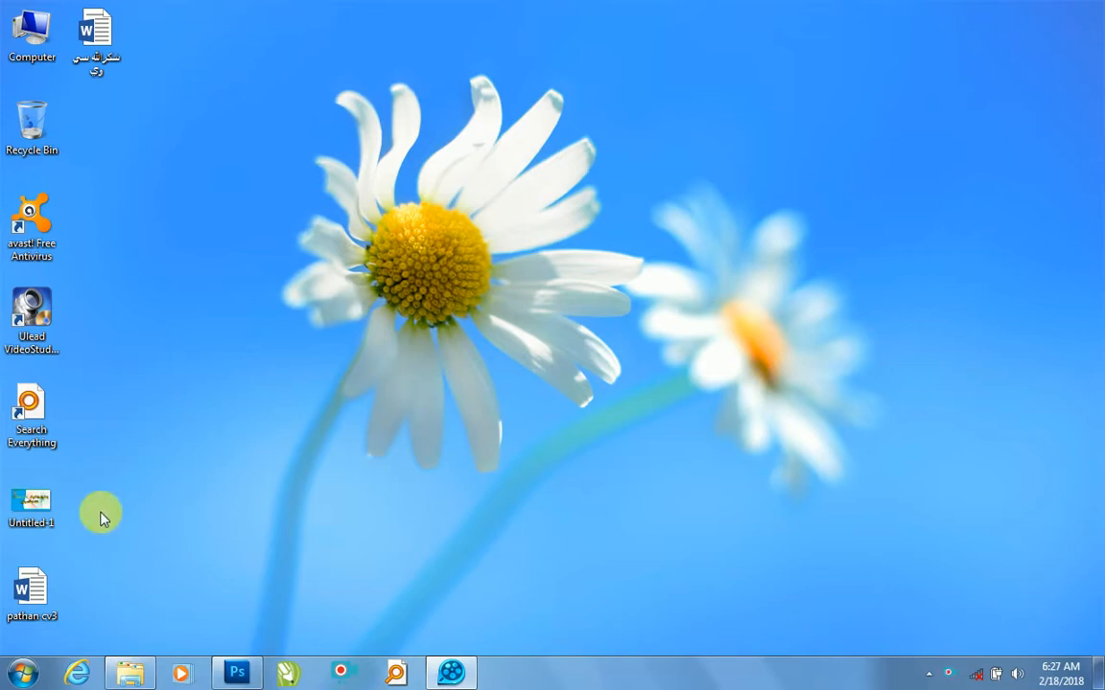
Switch to Photoshop and create a 100.03 × 100.03 cm document at 50 pixels/inch, RGB, with a white background
left_click(235, 672)
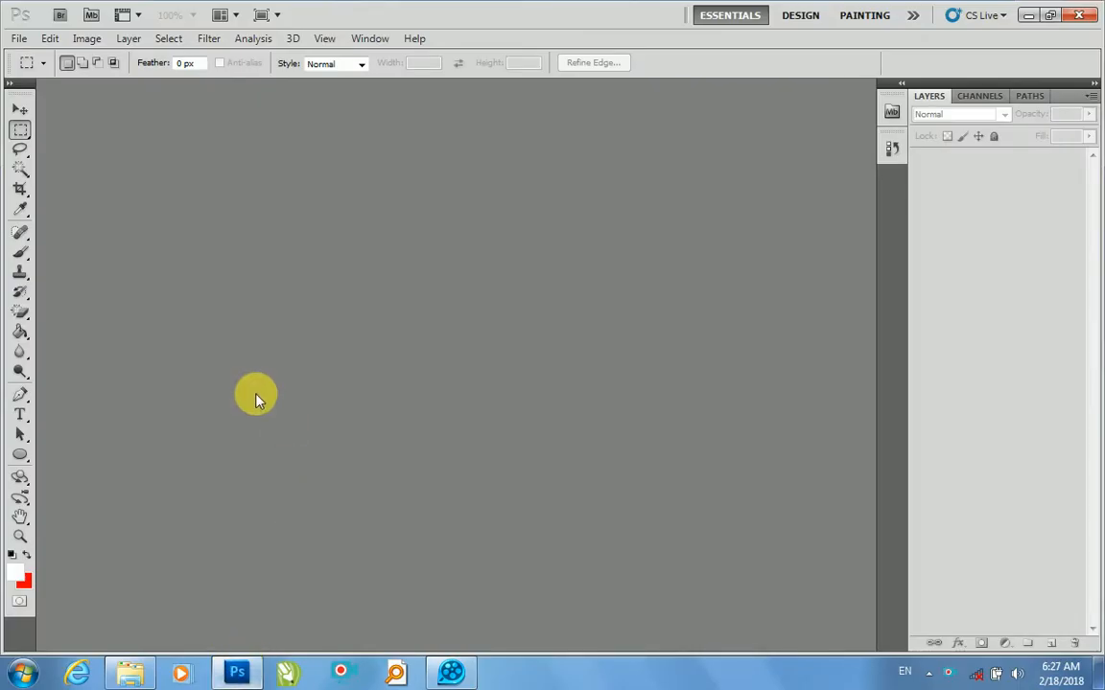
key("ctrl+n")
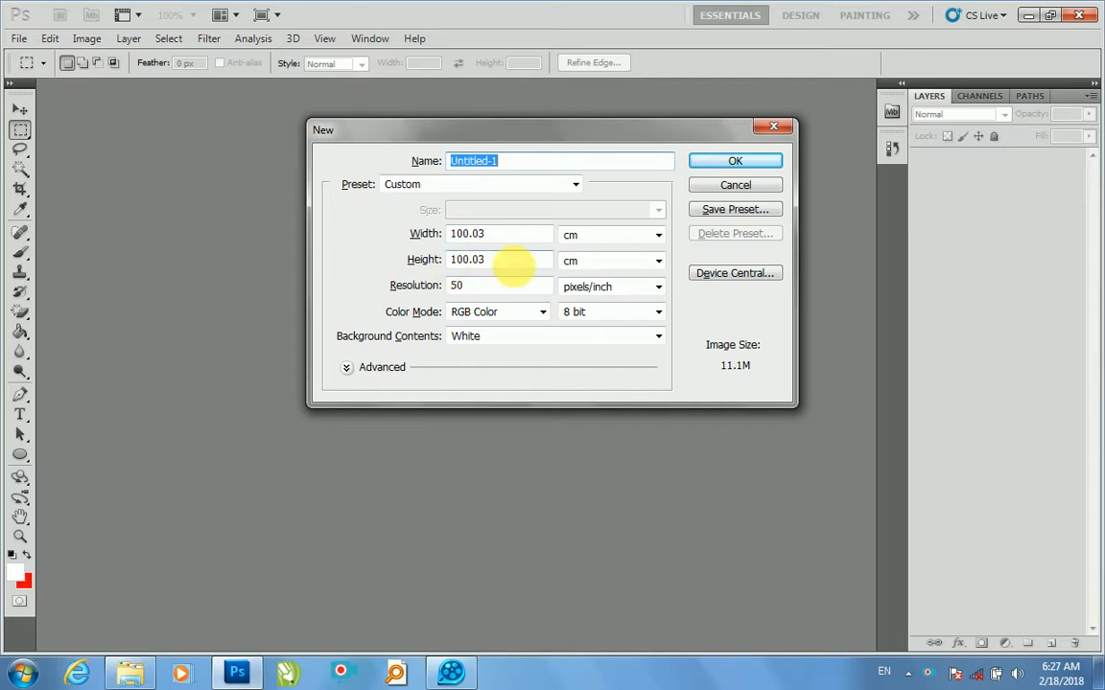
left_click(729, 163)
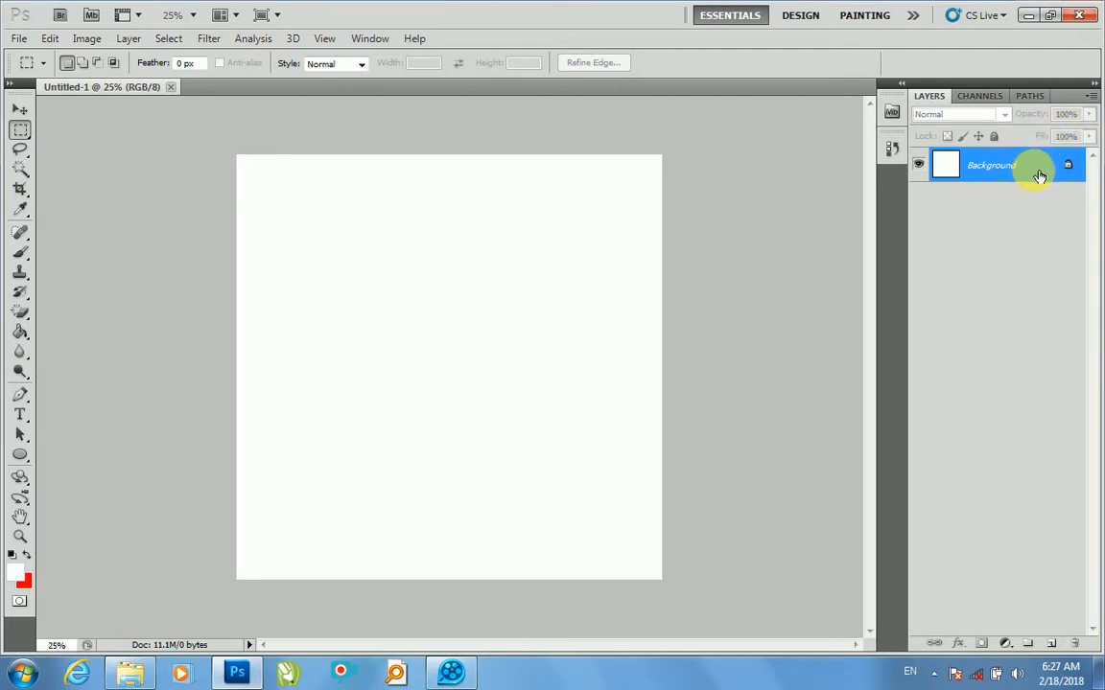
Convert the Background into a regular layer and apply a red Color Overlay at 100% opacity to it
double_click(1039, 169)
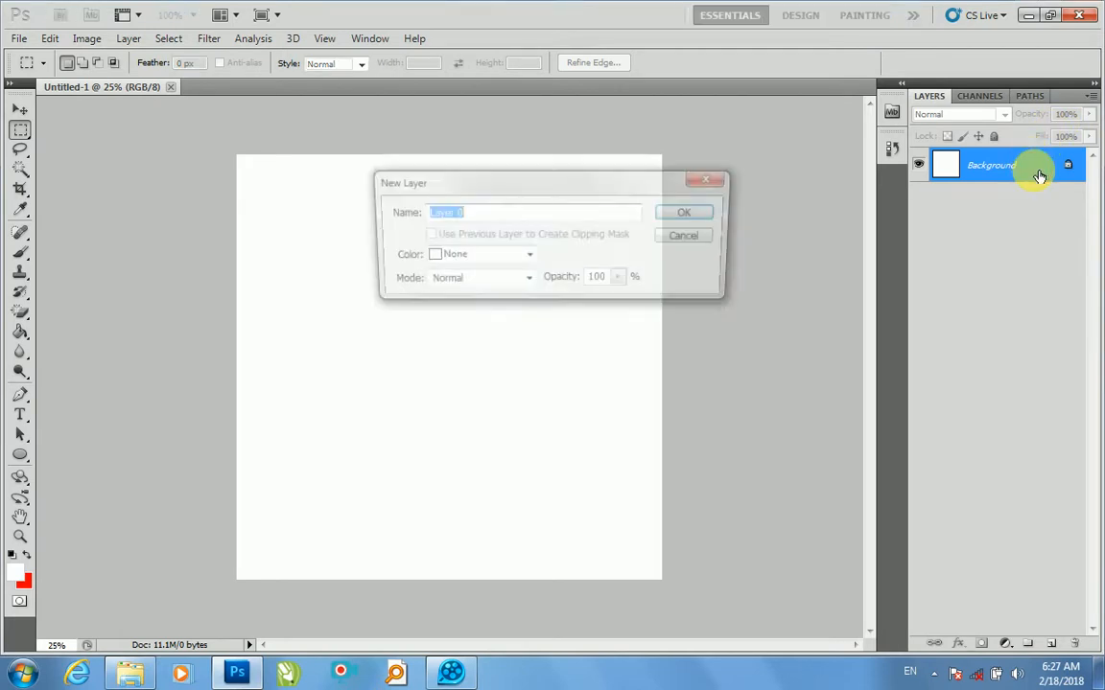
left_click(704, 219)
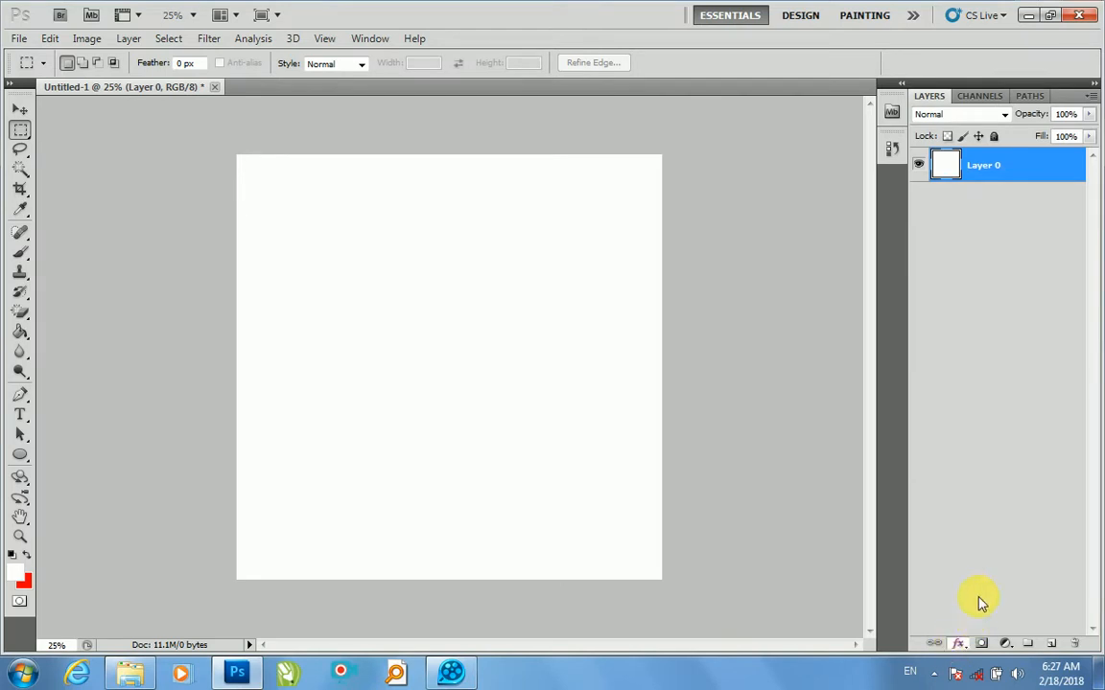
left_click(958, 643)
left_click(984, 566)
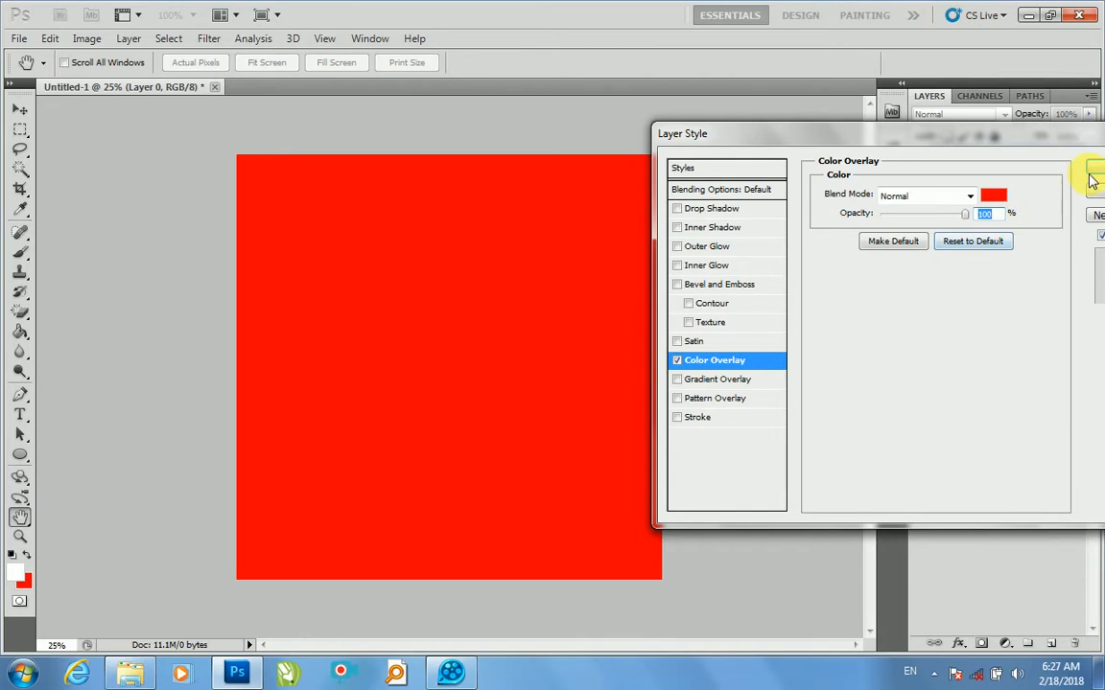
left_click_drag(1026, 135, 841, 140)
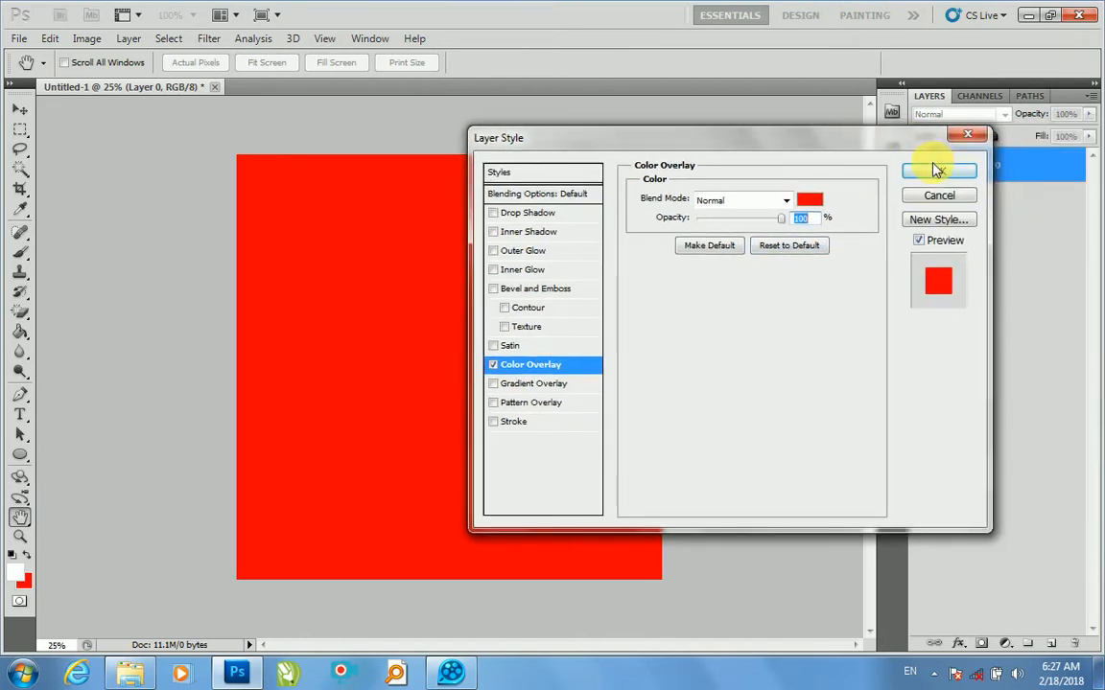
left_click(934, 169)
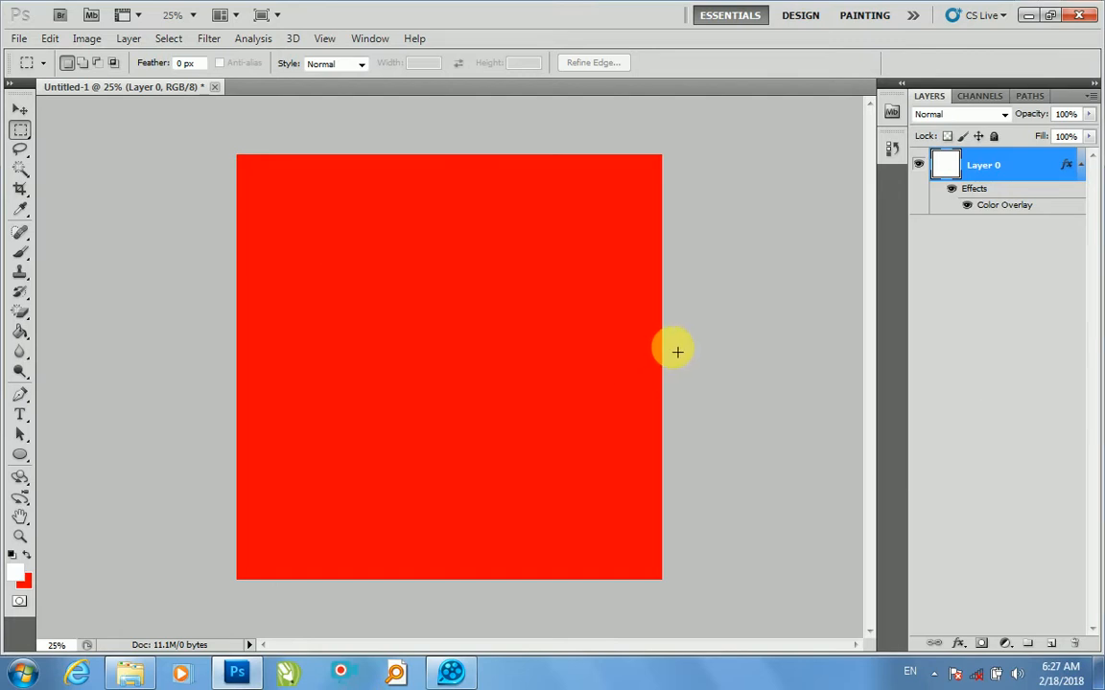
Add one new empty layer above Layer 0
key("ctrl+shift+n")
key("Return")
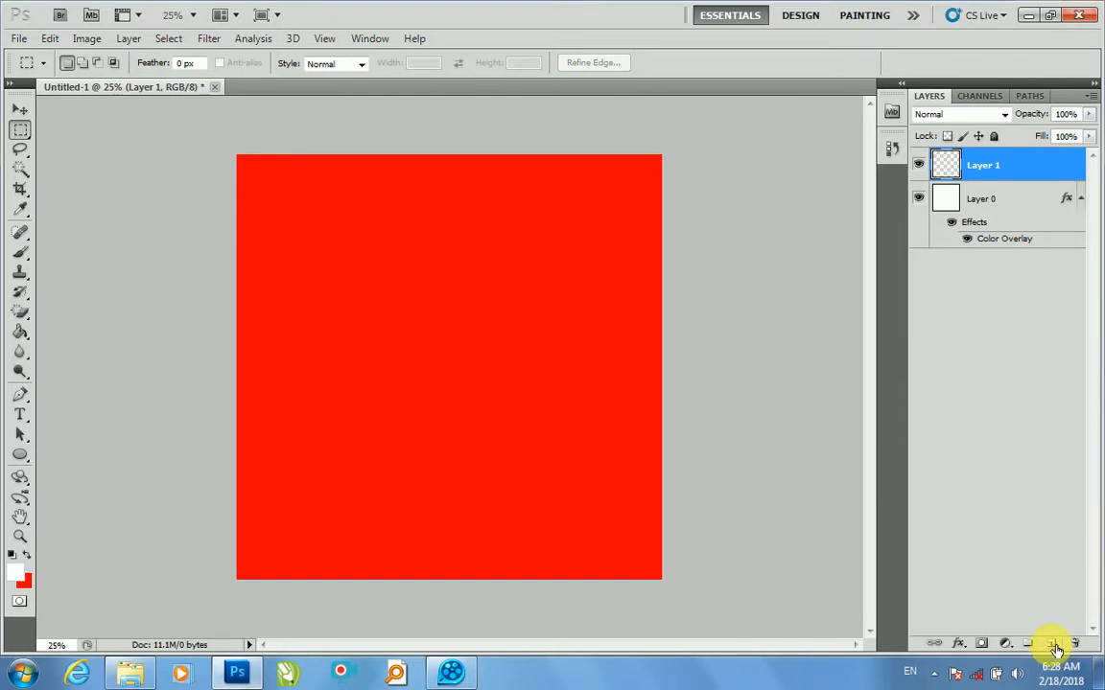
left_click(1052, 643)
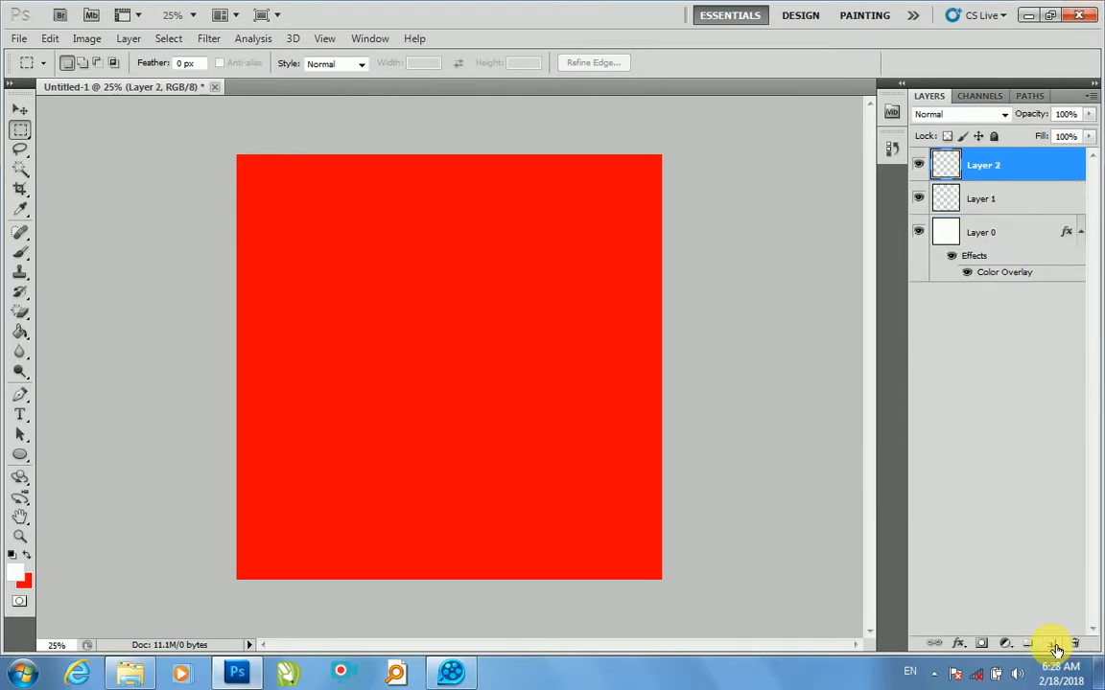
key("ctrl+z")
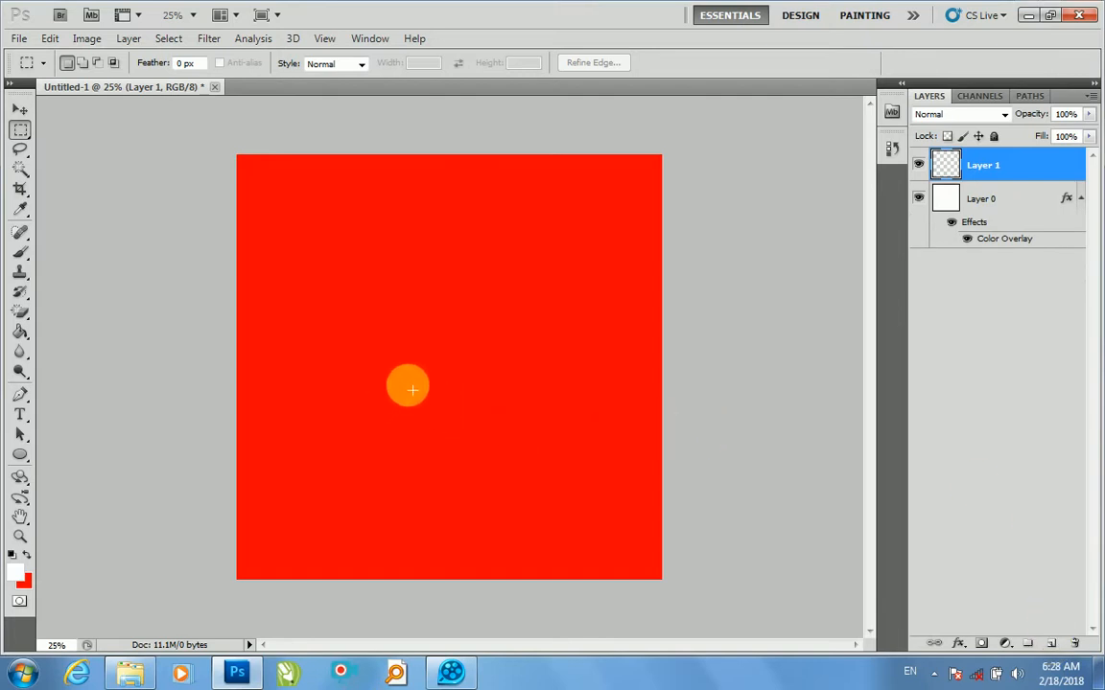
Draw a white circle about half the canvas width with the Ellipse tool and move it to the canvas centre
key("u")
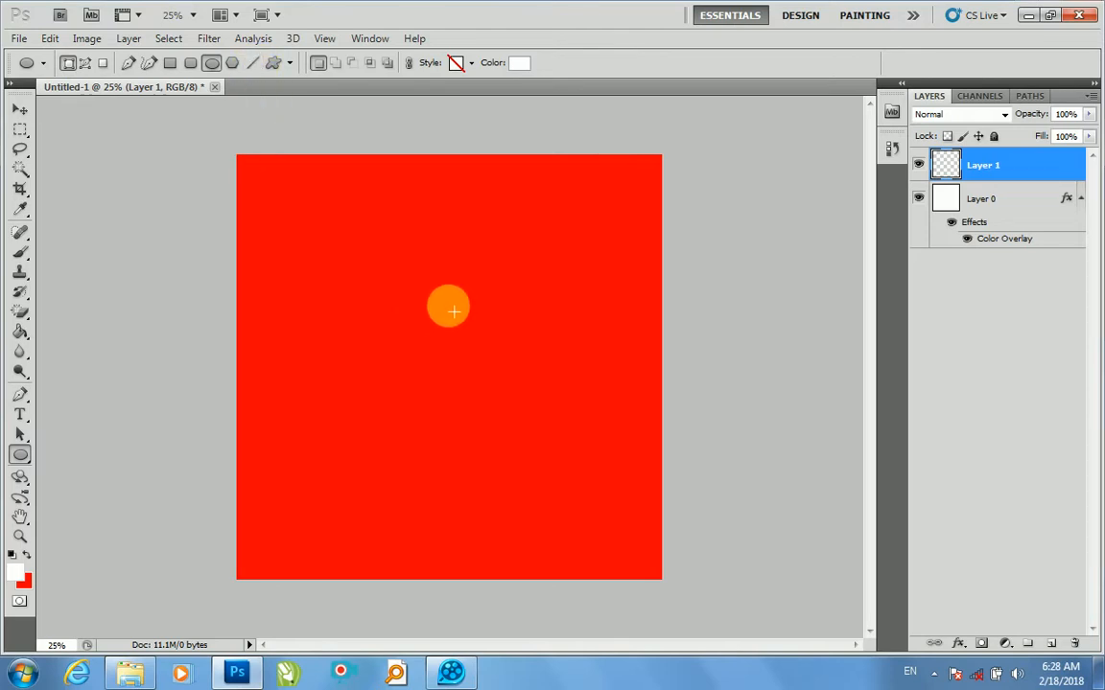
mouse_move(466, 291)
left_mouse_down()
mouse_move(448, 334)
mouse_move(384, 388)
mouse_move(379, 410)
mouse_move(362, 412)
left_mouse_up()
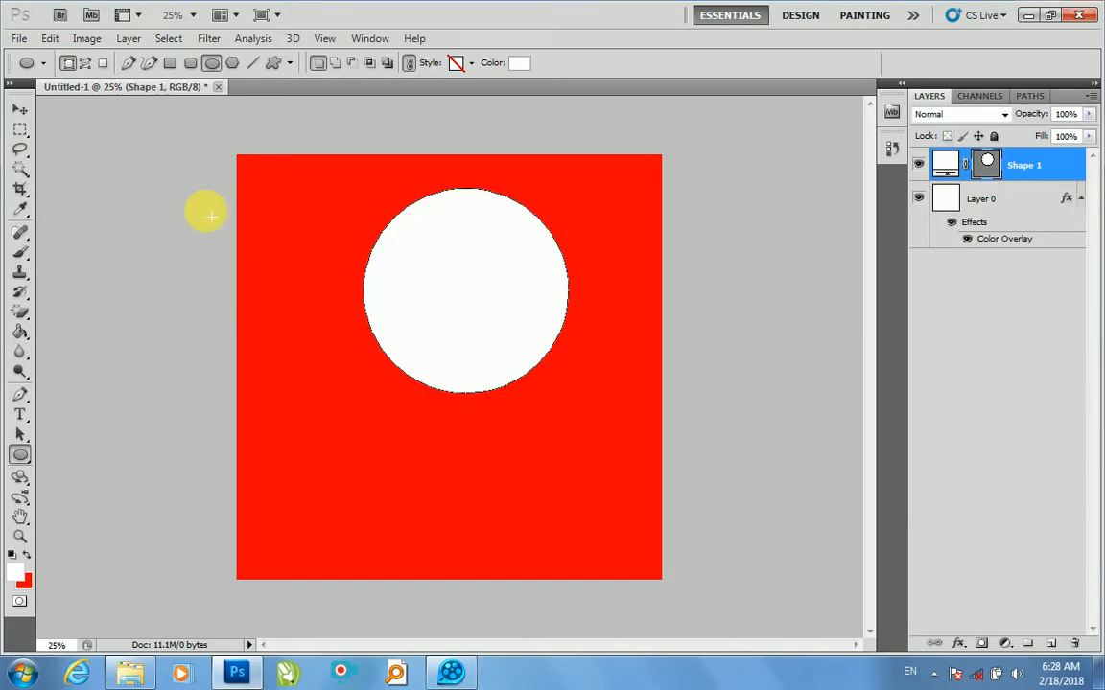
left_click(19, 108)
left_click_drag(471, 357, 461, 443)
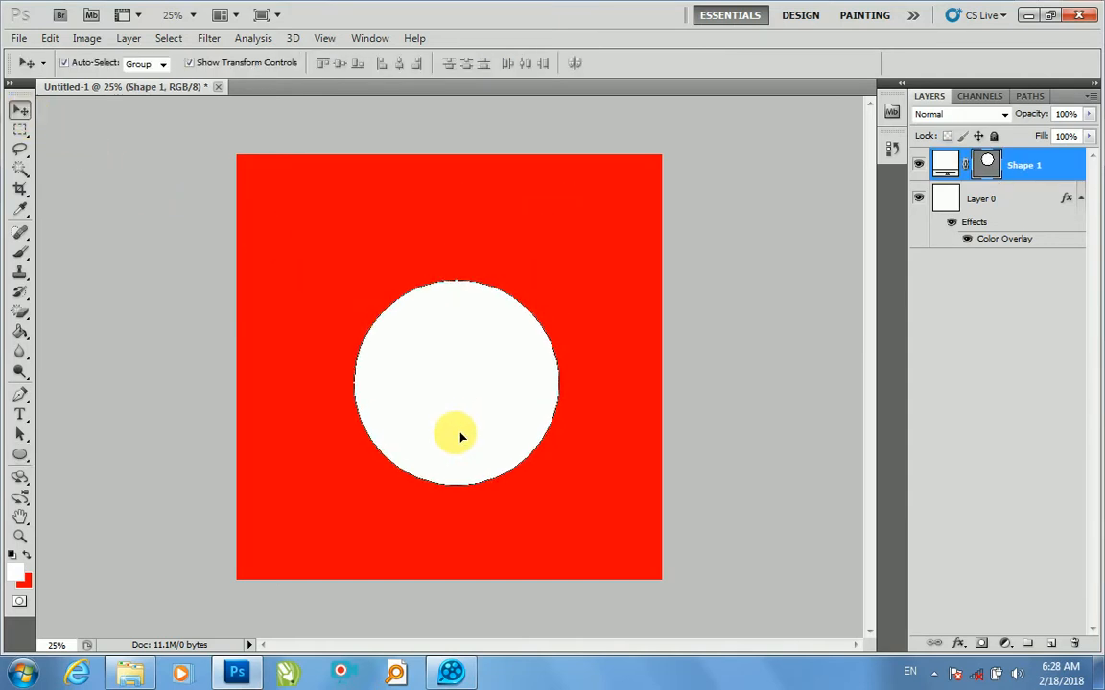
Duplicate the white circle slightly to its right and give the copy a red Color Overlay
left_click_drag(486, 401, 525, 402)
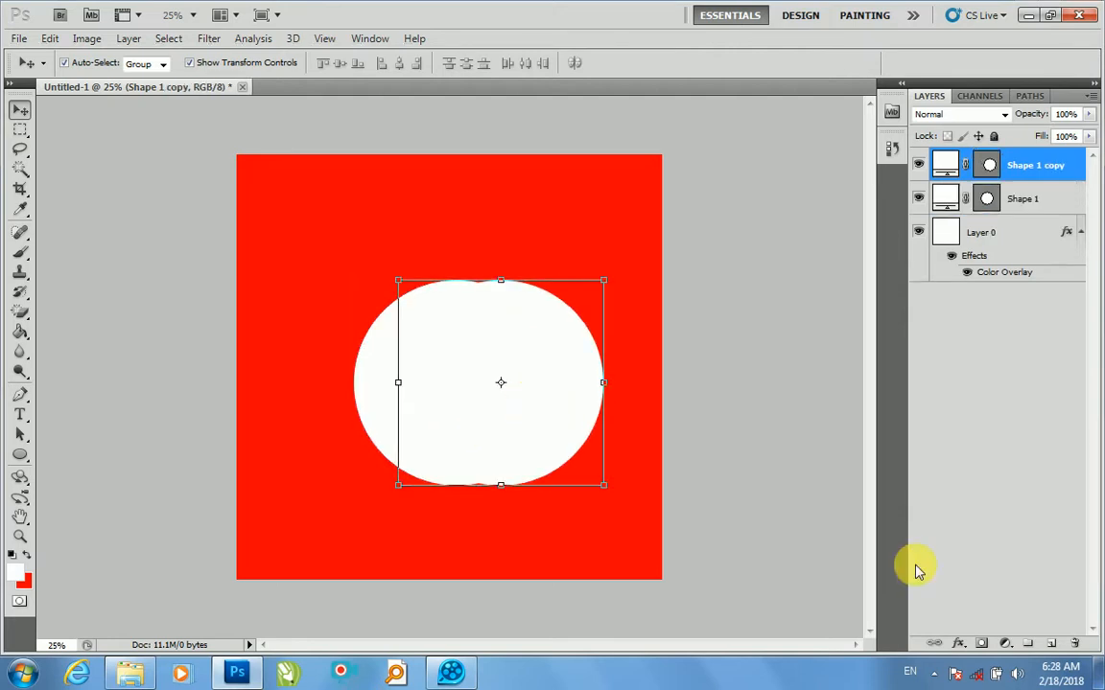
left_click(963, 647)
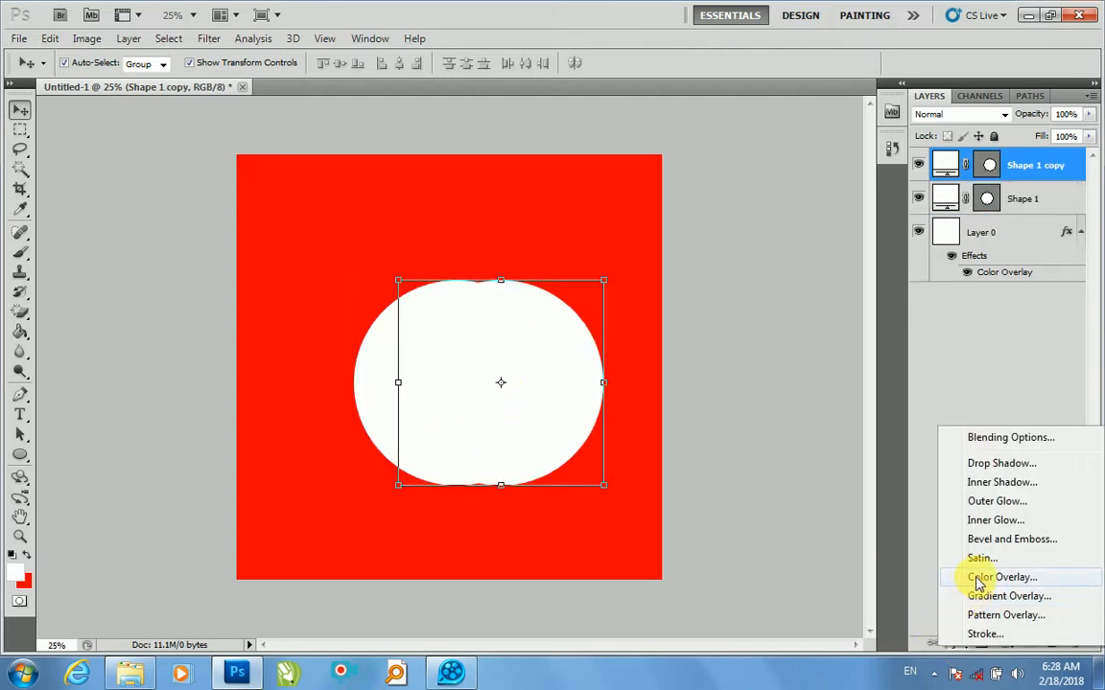
left_click(971, 578)
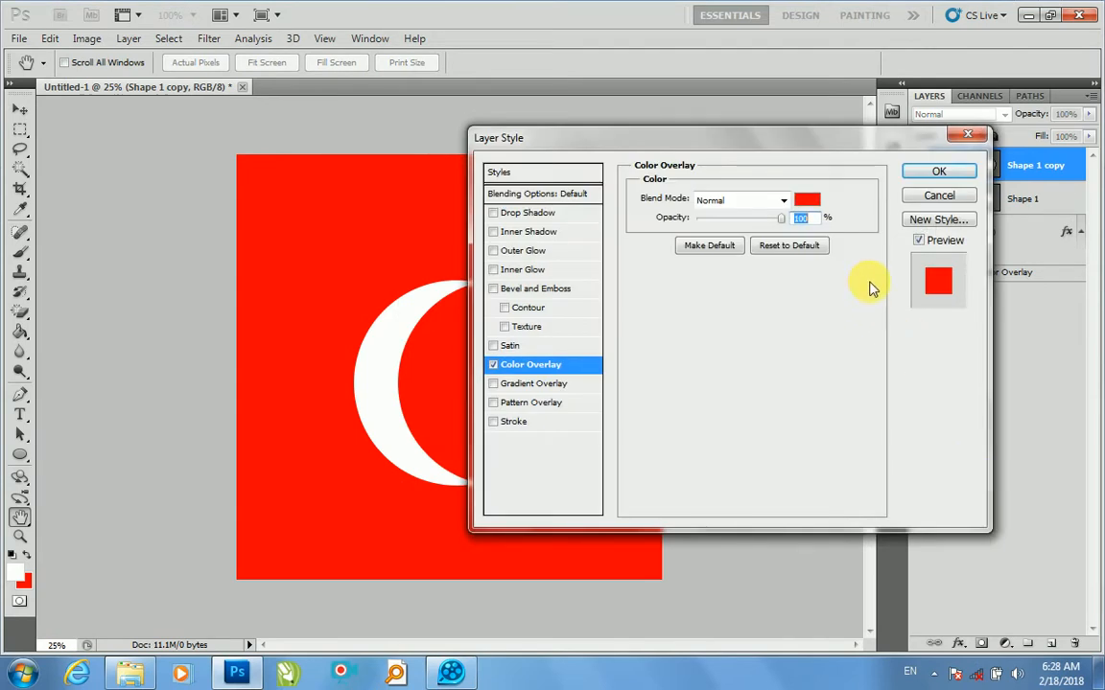
key("Return")
Scale the red circle copy to about 87% and position it inside the white circle so a thin crescent remains
left_click_drag(431, 375, 480, 399)
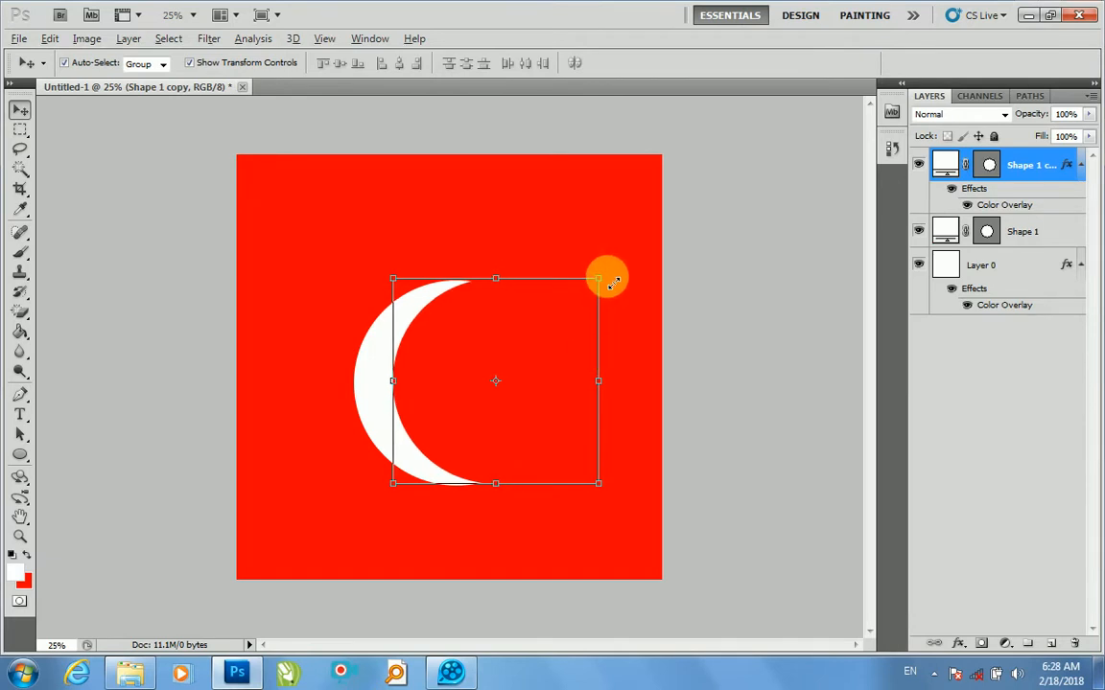
mouse_move(614, 283)
left_mouse_down()
mouse_move(606, 275)
mouse_move(595, 287)
left_mouse_up()
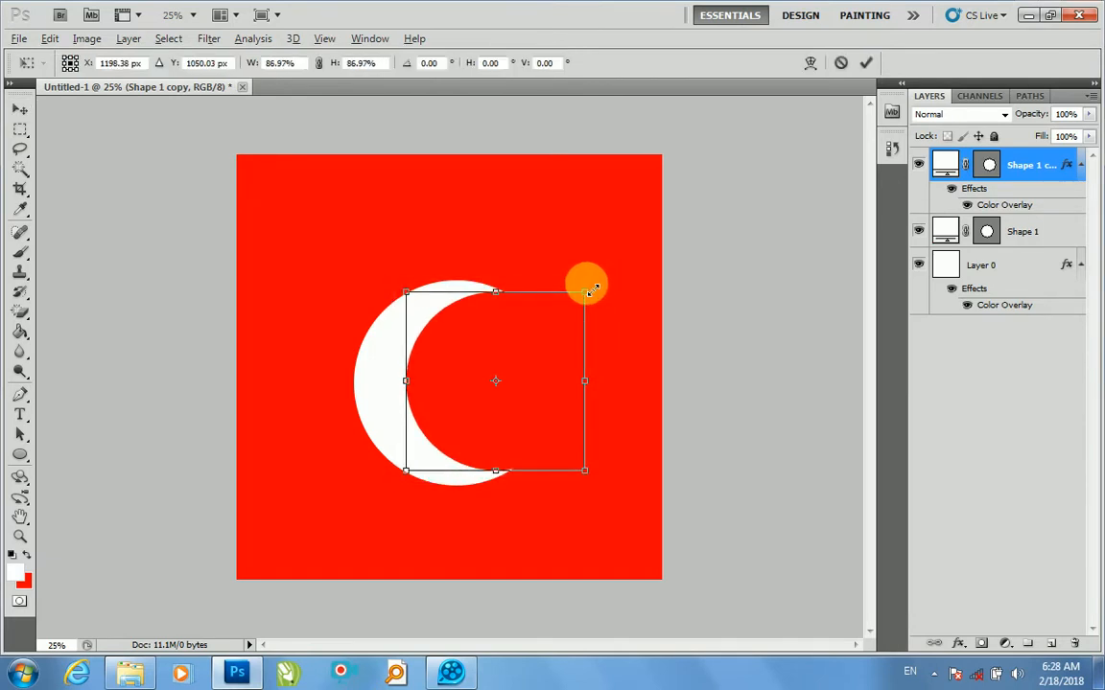
key("Return")
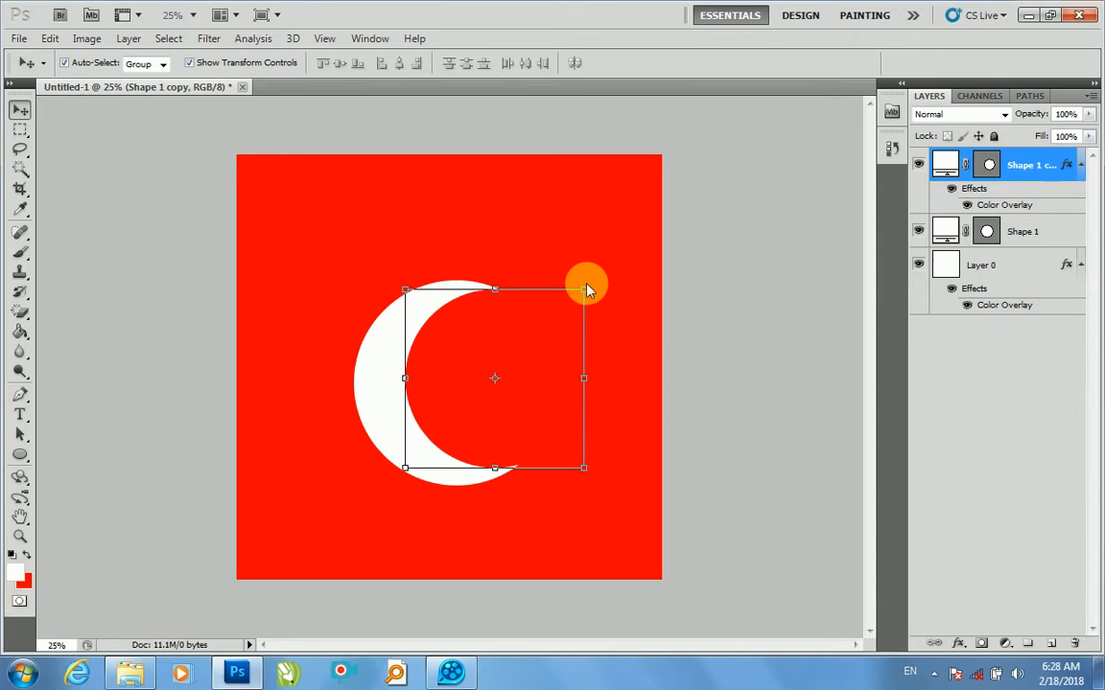
key("shift+Left")
key("shift+Left")
key("shift+Left")
key("shift+Left")
key("shift+Left")
key("shift+Left")
key("shift+Left")
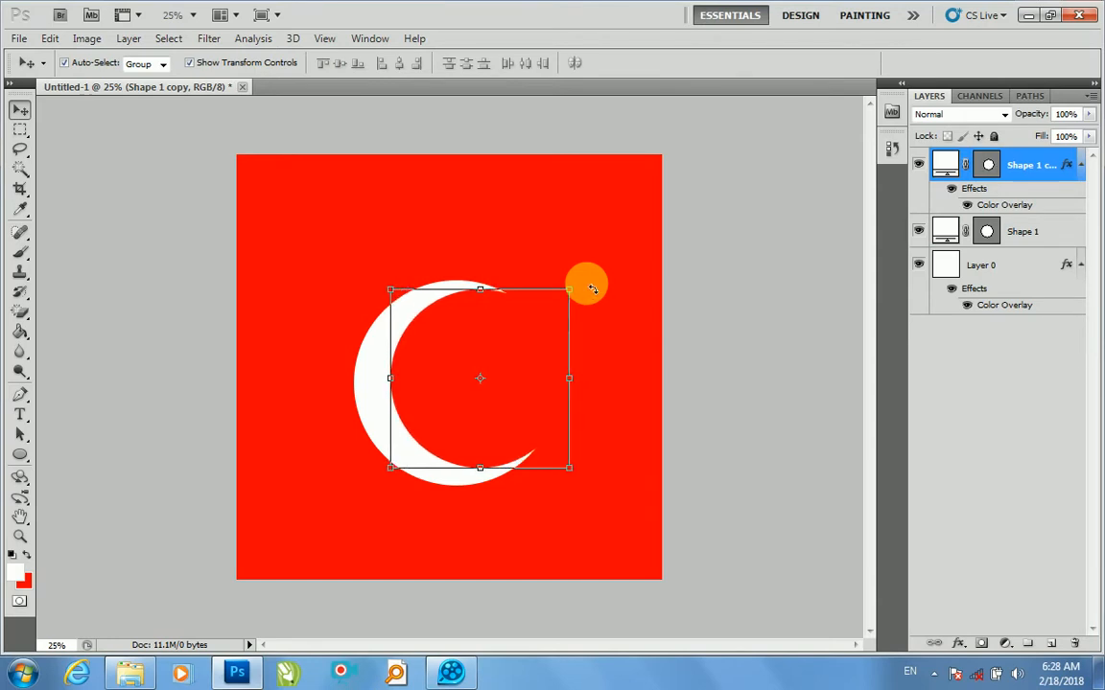
key("shift+Down")
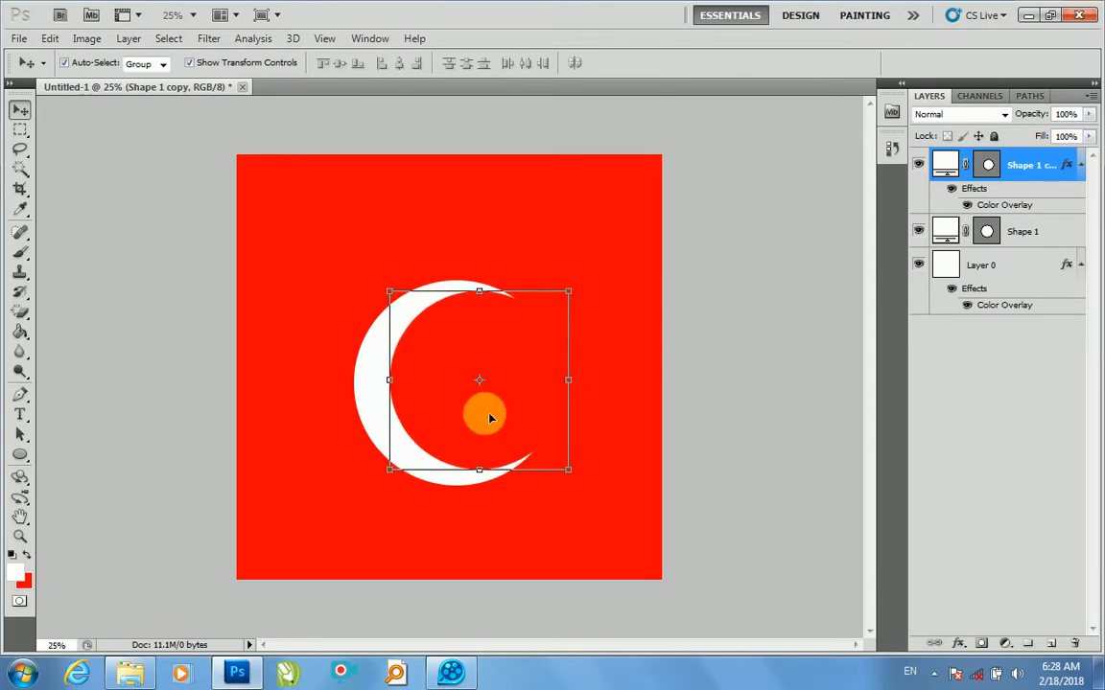
Merge the two circle layers and erase the red area with the Magic Eraser, leaving only the white crescent
left_click(365, 403, "shift")
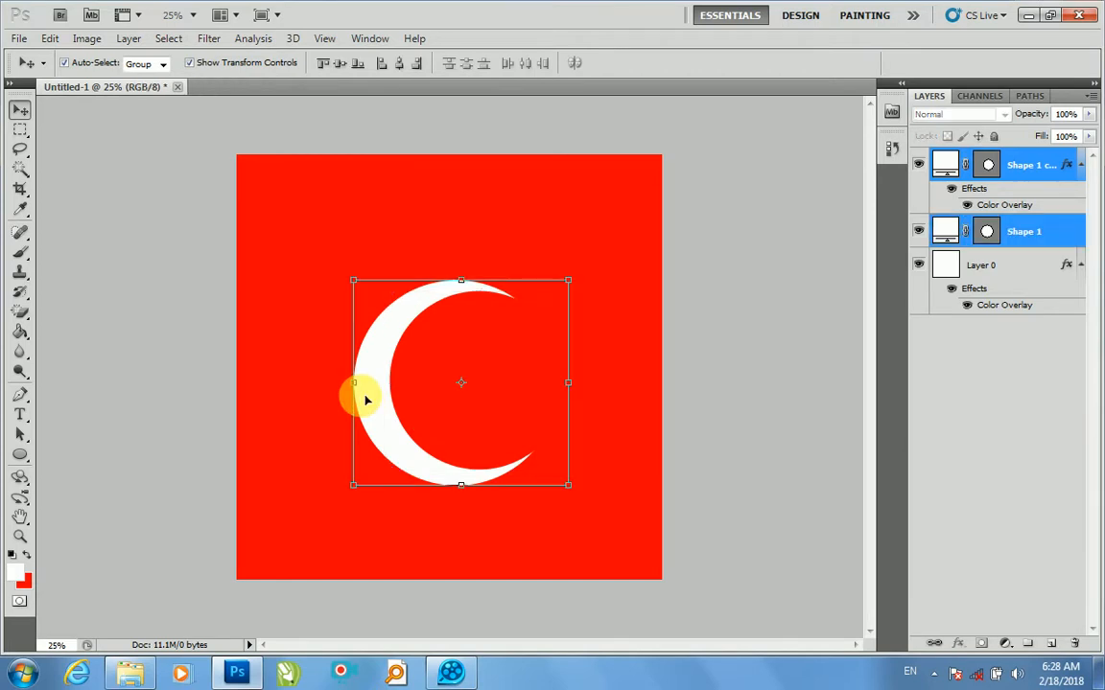
key("ctrl+e")
key("w")
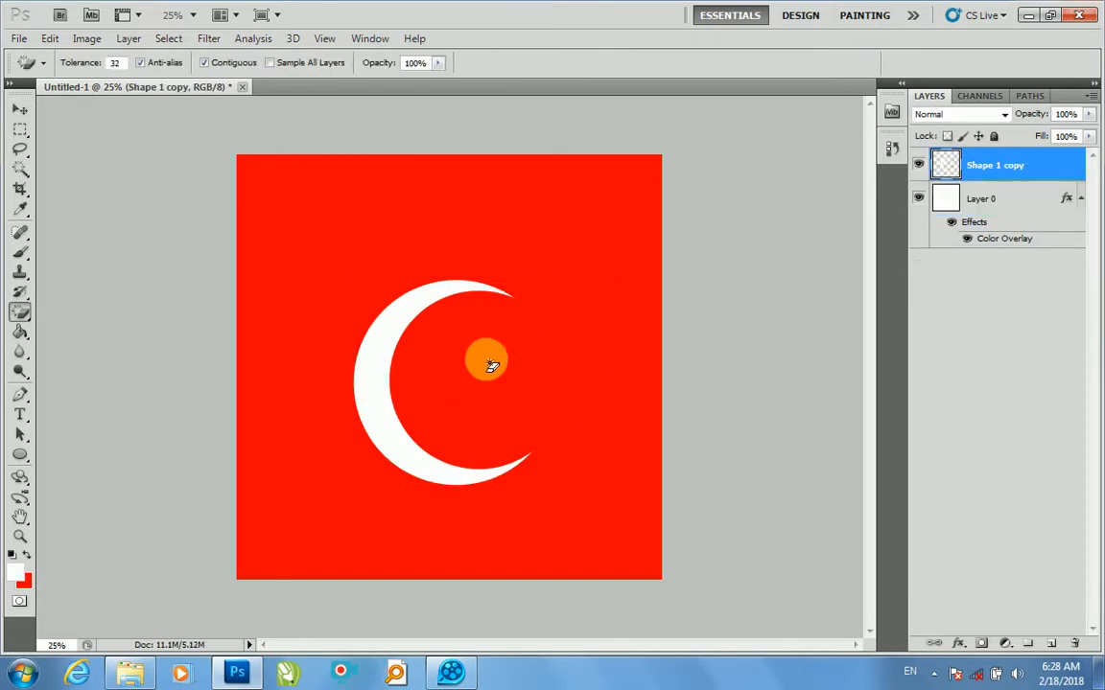
left_click(426, 369)
key("v")
left_click_drag(440, 377, 444, 294)
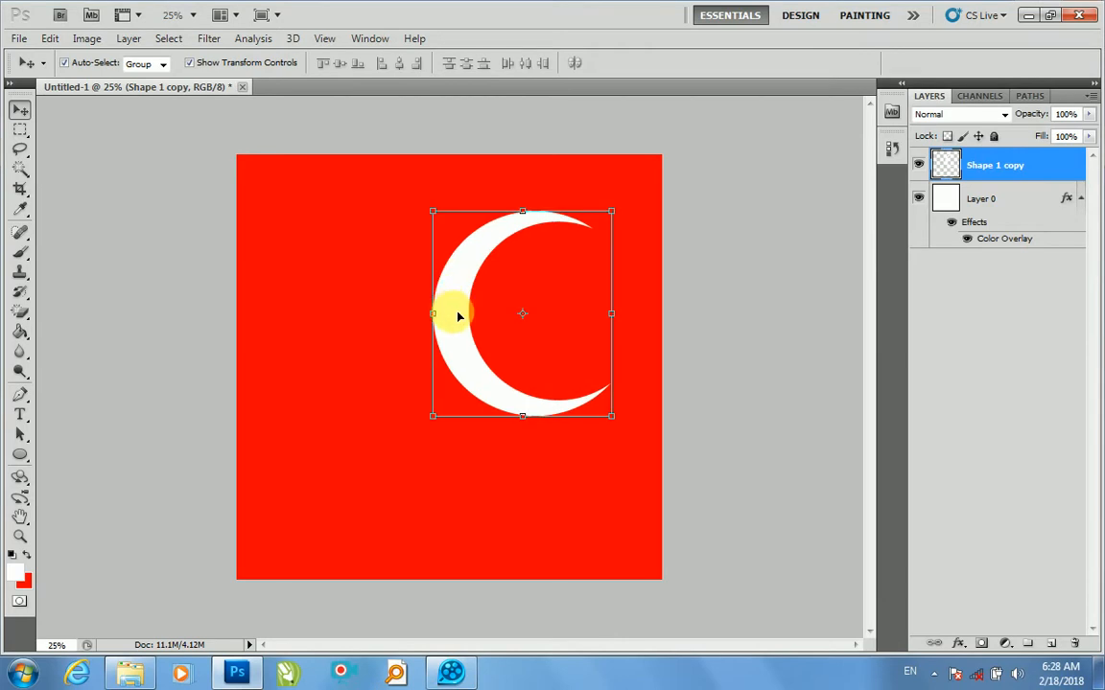
key("ctrl+z")
Apply a Color Overlay in green 00ff0c to the crescent layer
left_click(962, 644)
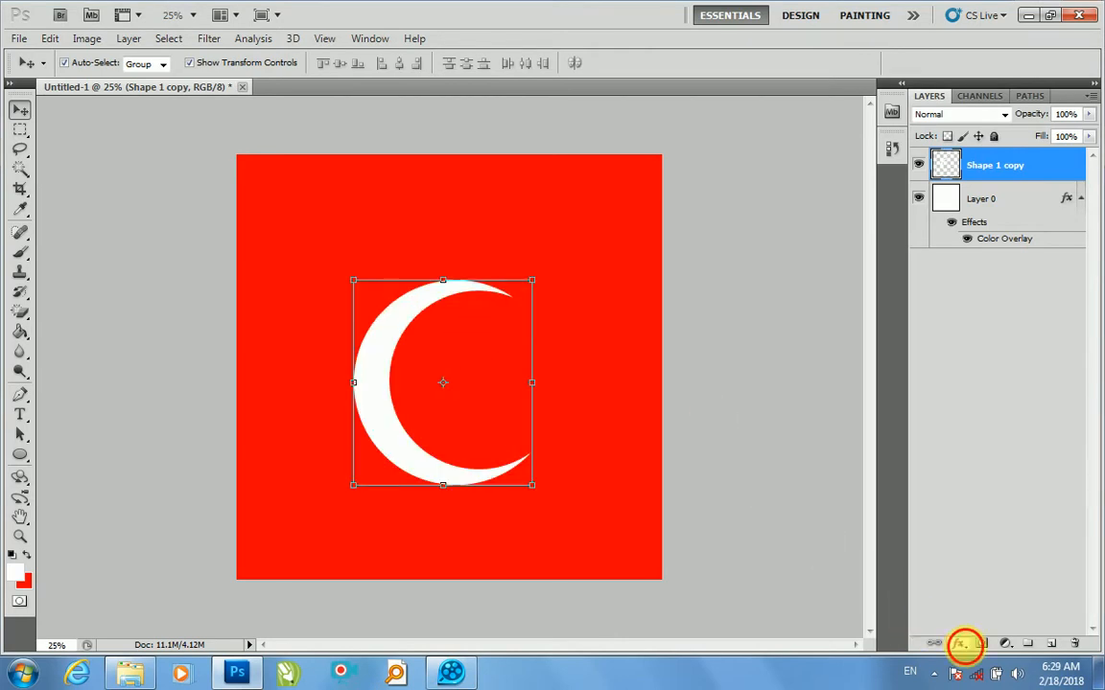
left_click(969, 575)
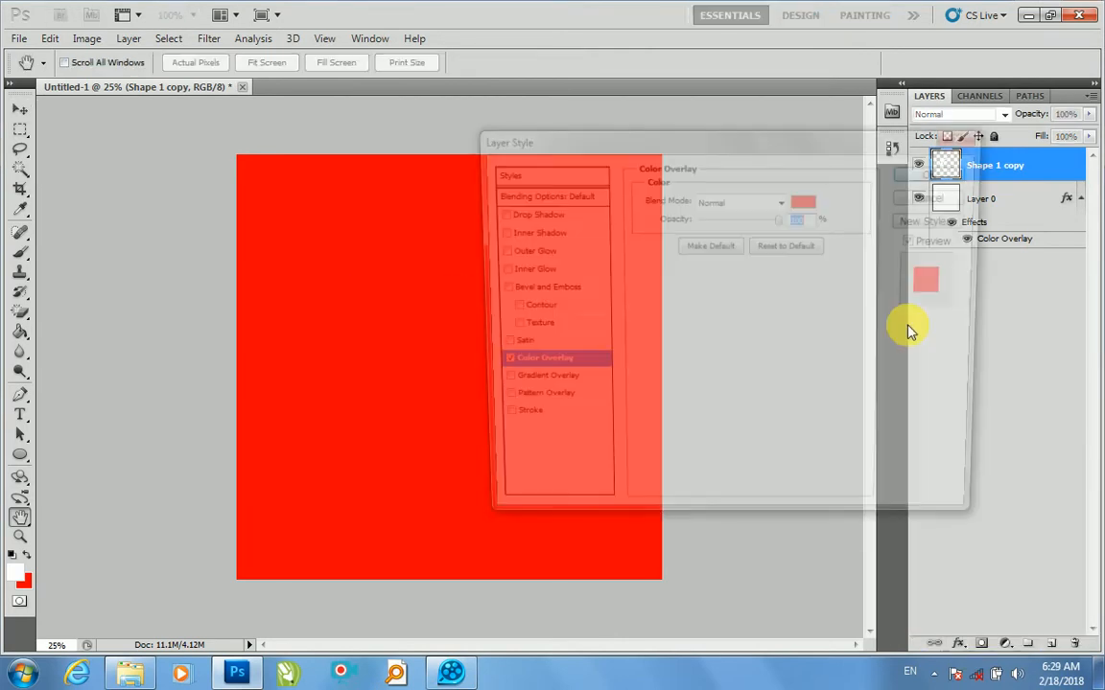
left_click(801, 203)
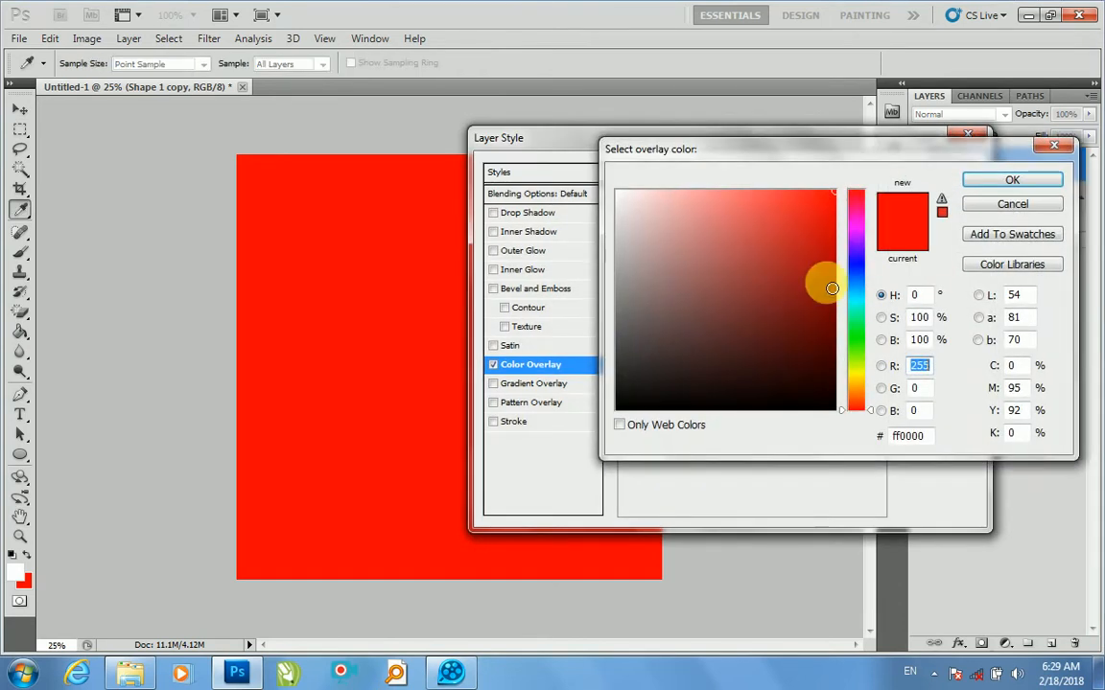
left_click(857, 334)
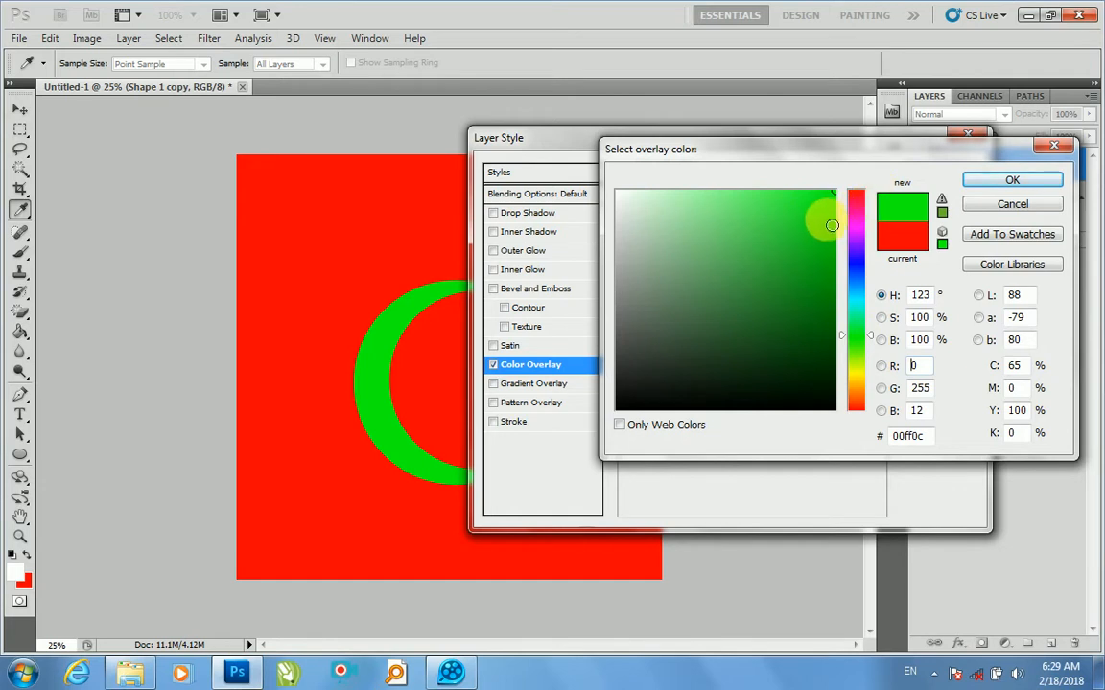
key("Return")
key("Return")
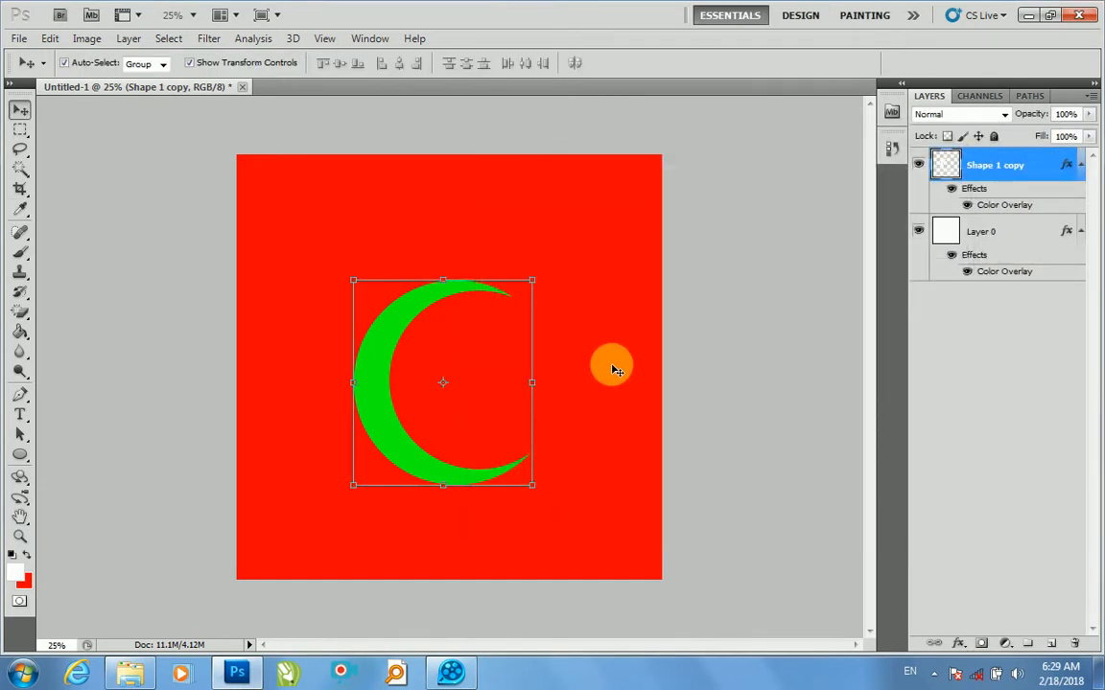
Add a new empty layer and place it beneath the crescent layer
key("ctrl+shift+n")
key("Return")
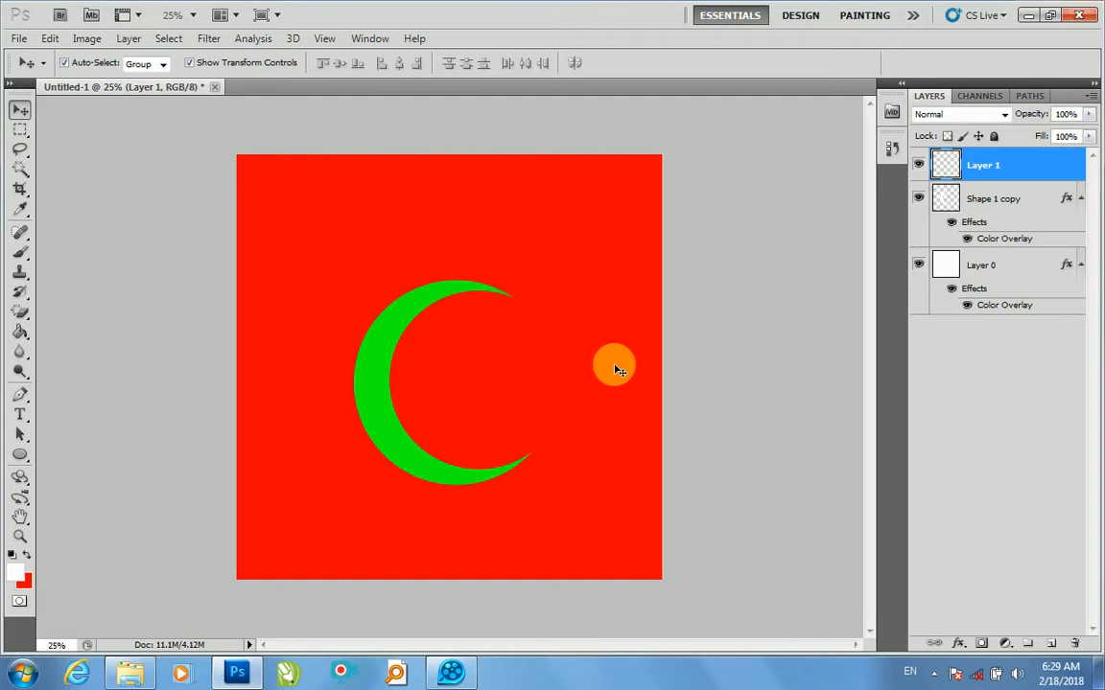
key("ctrl+bracketleft")
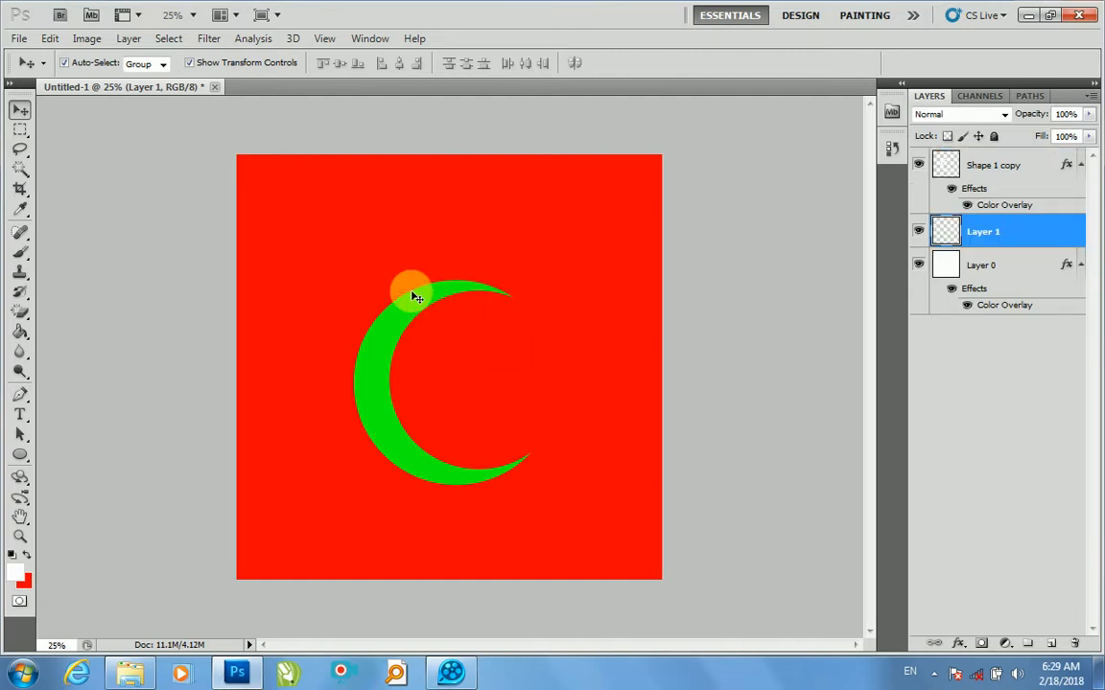
Make a rectangular selection around the crescent and fill it with white on Layer 1 using the Paint Bucket
key("m")
left_click_drag(353, 296, 569, 499)
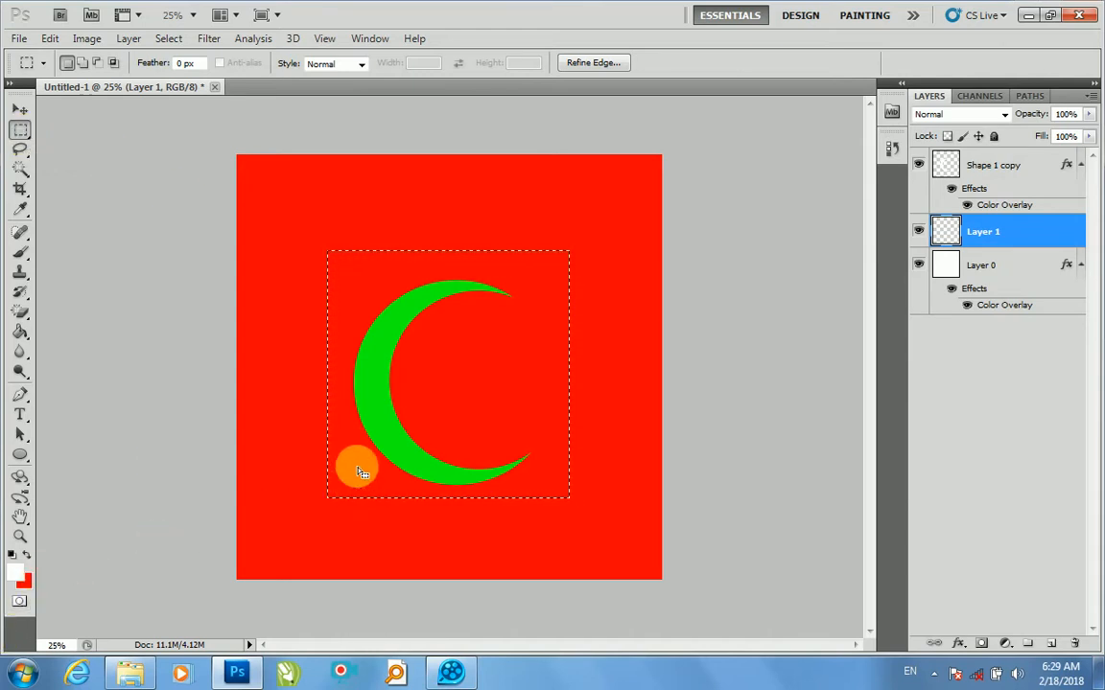
left_click(20, 332)
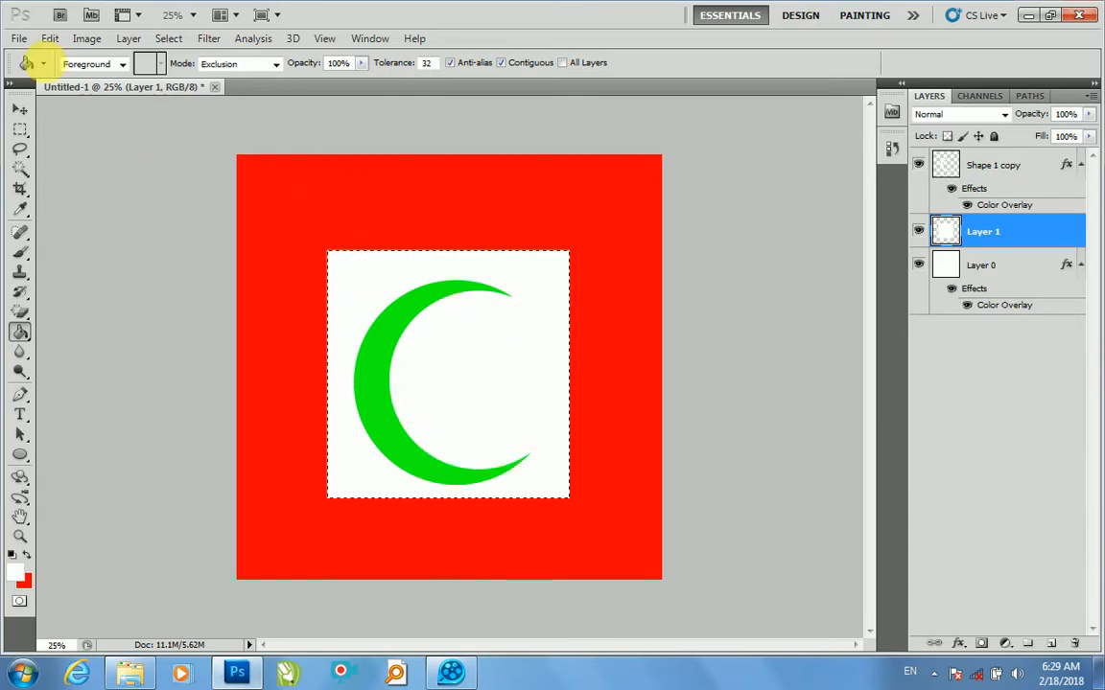
Define the selected crescent area as a brush preset named هلال
left_click(54, 41)
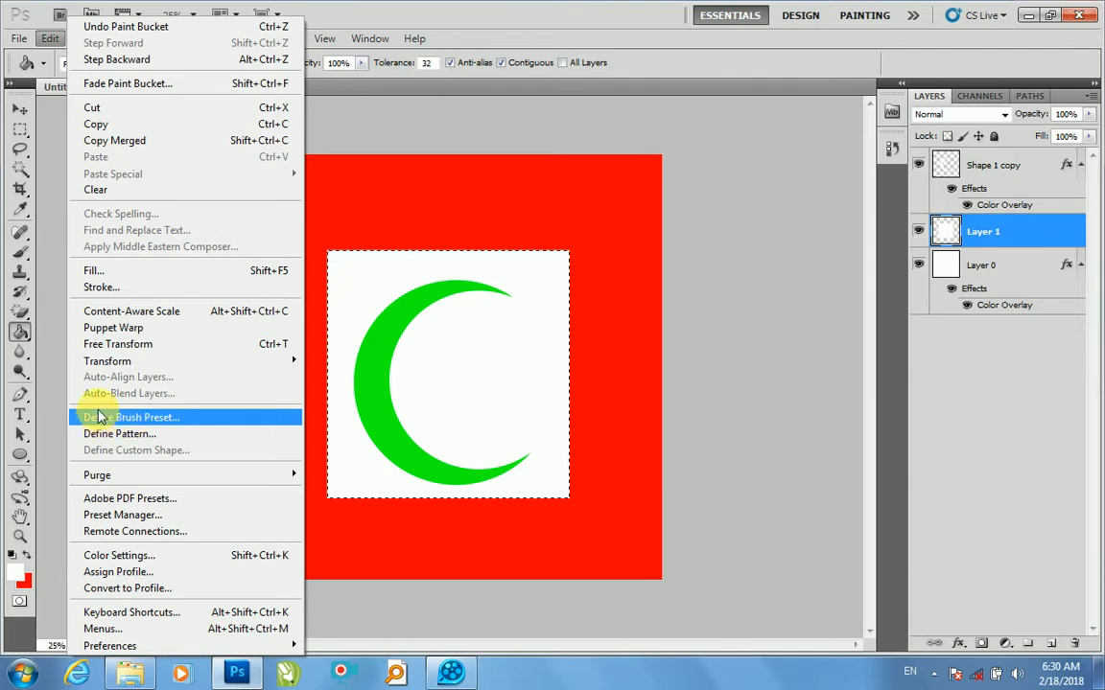
left_click(112, 418)
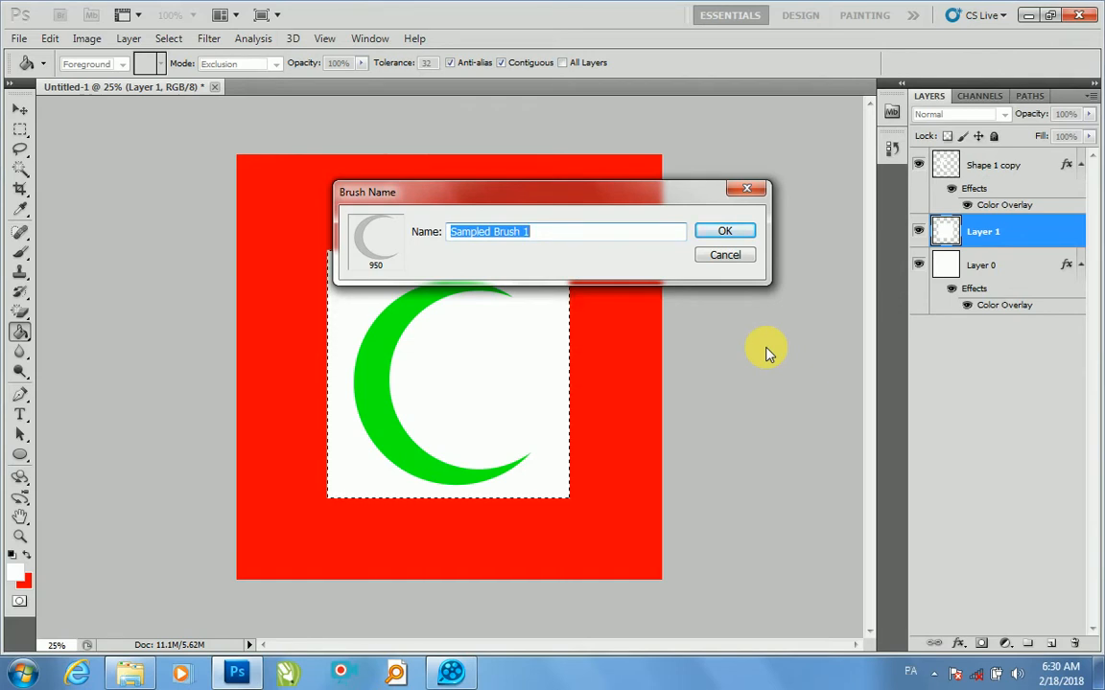
type("هل")
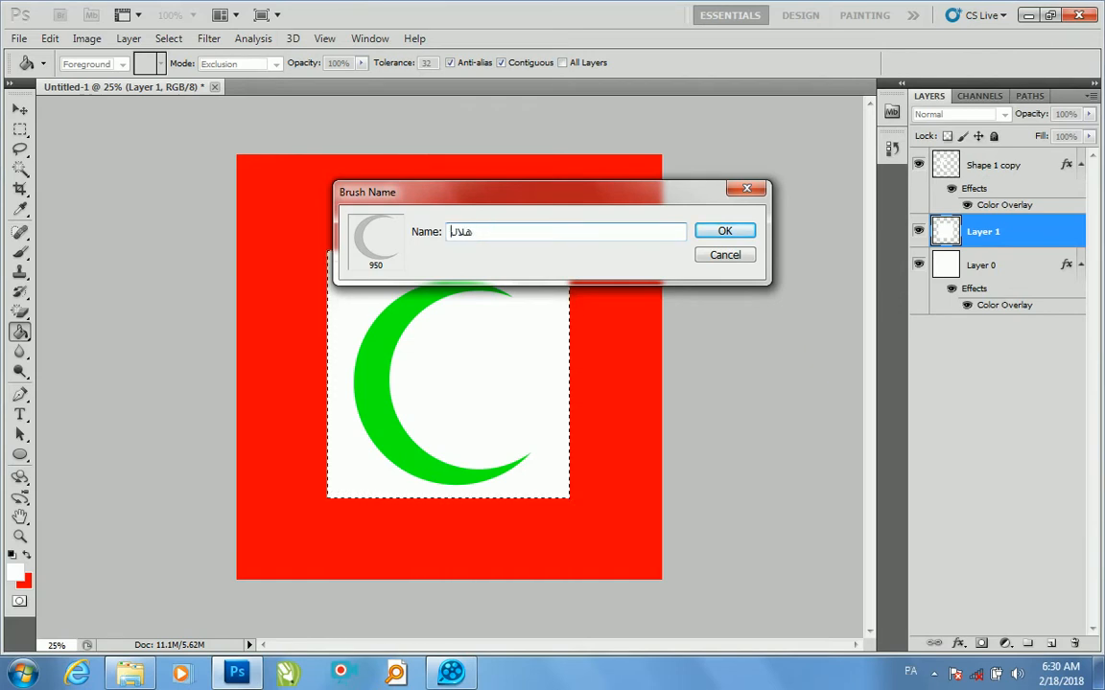
type("ال")
left_click(734, 234)
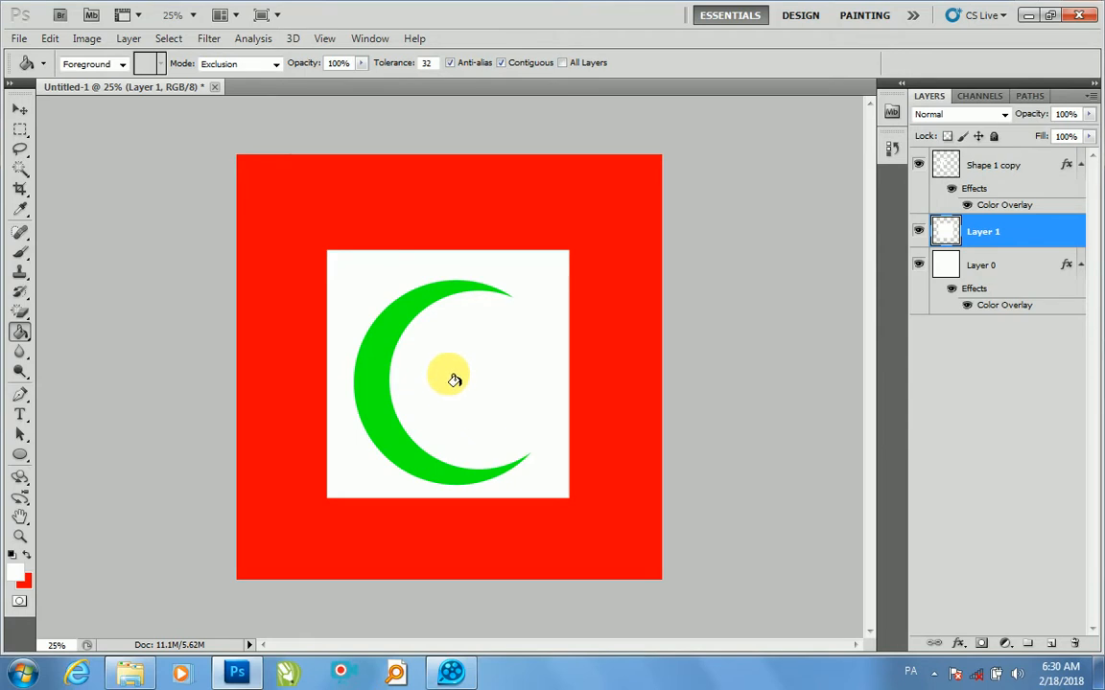
Delete the white rectangle layer and the green crescent layer, keeping only the red background layer
key("v")
key("Delete")
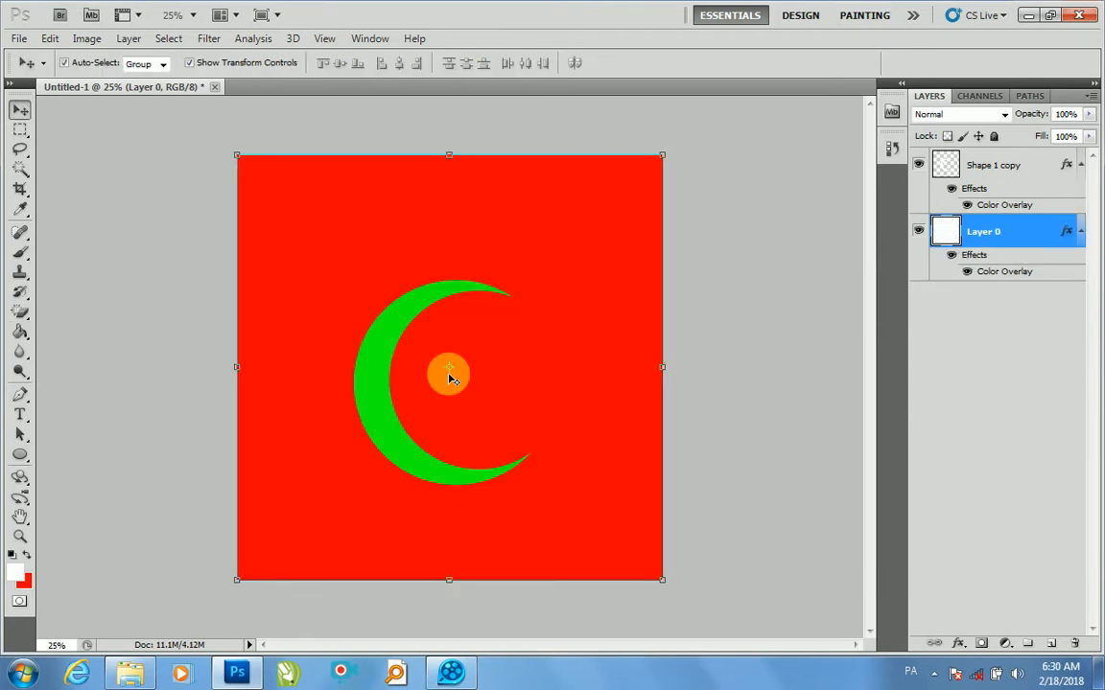
left_click(401, 339)
key("Delete")
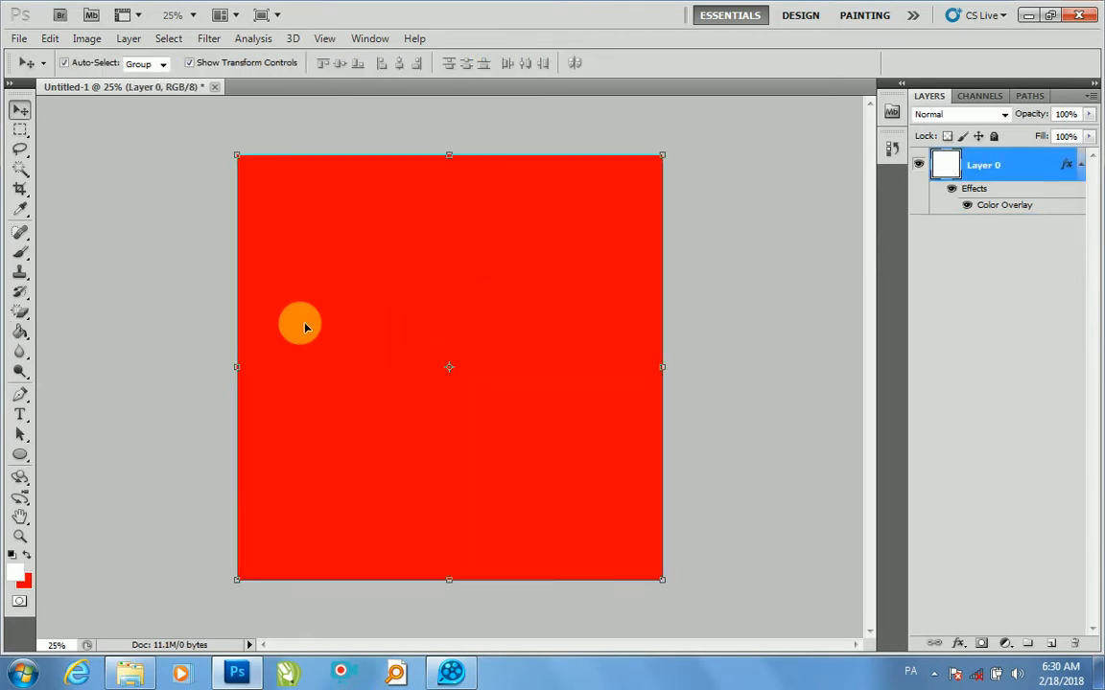
Choose the Brush tool with the 950 px crescent preset, the last one in the brush list
left_click(20, 253)
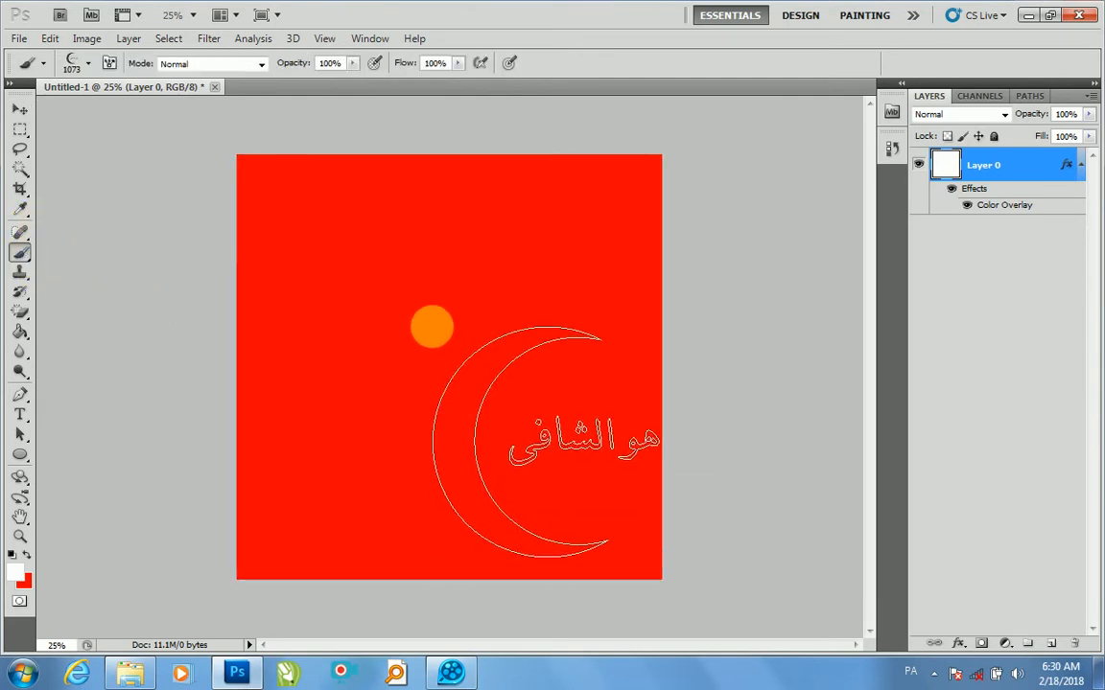
right_click(432, 327)
left_click(697, 483)
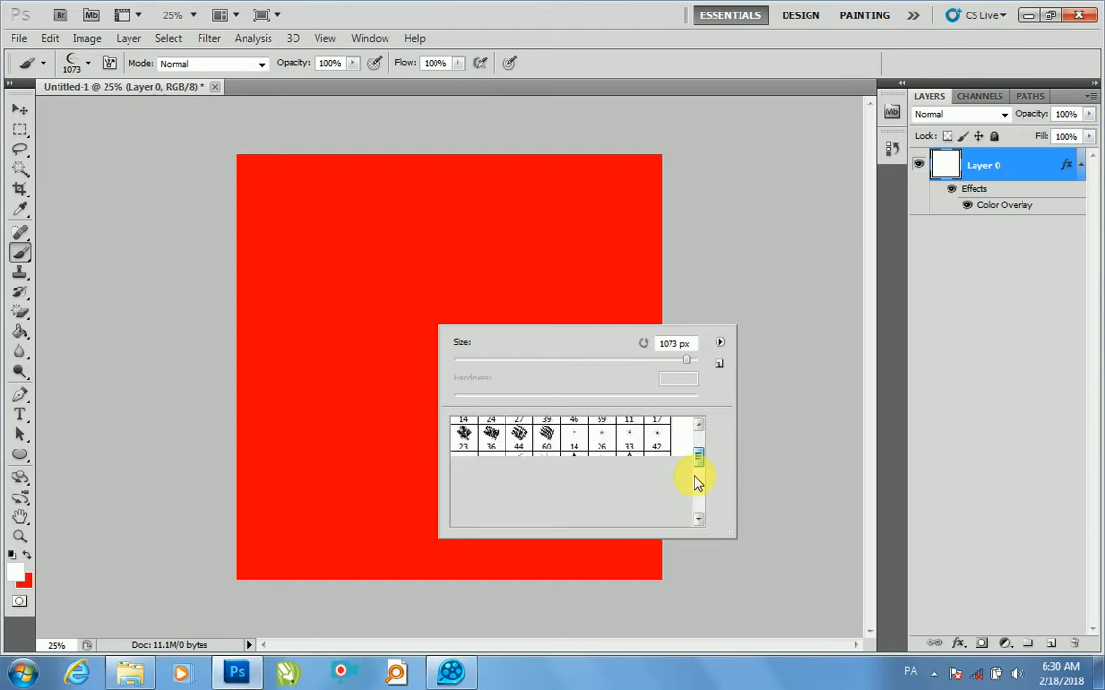
left_click(699, 514)
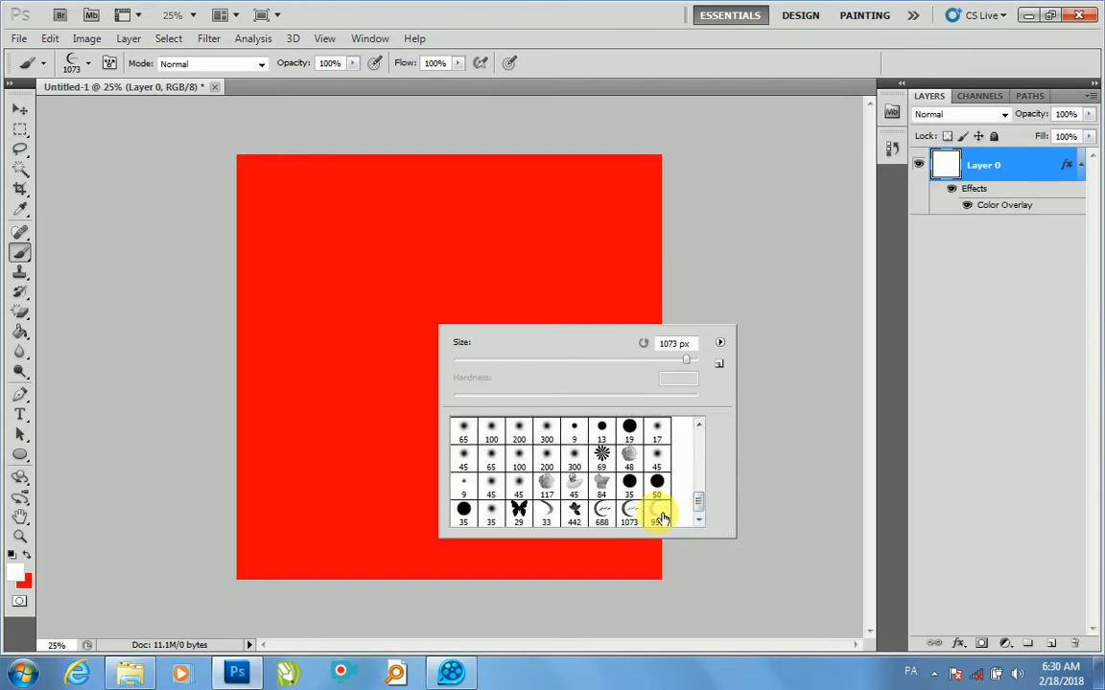
left_click(658, 514)
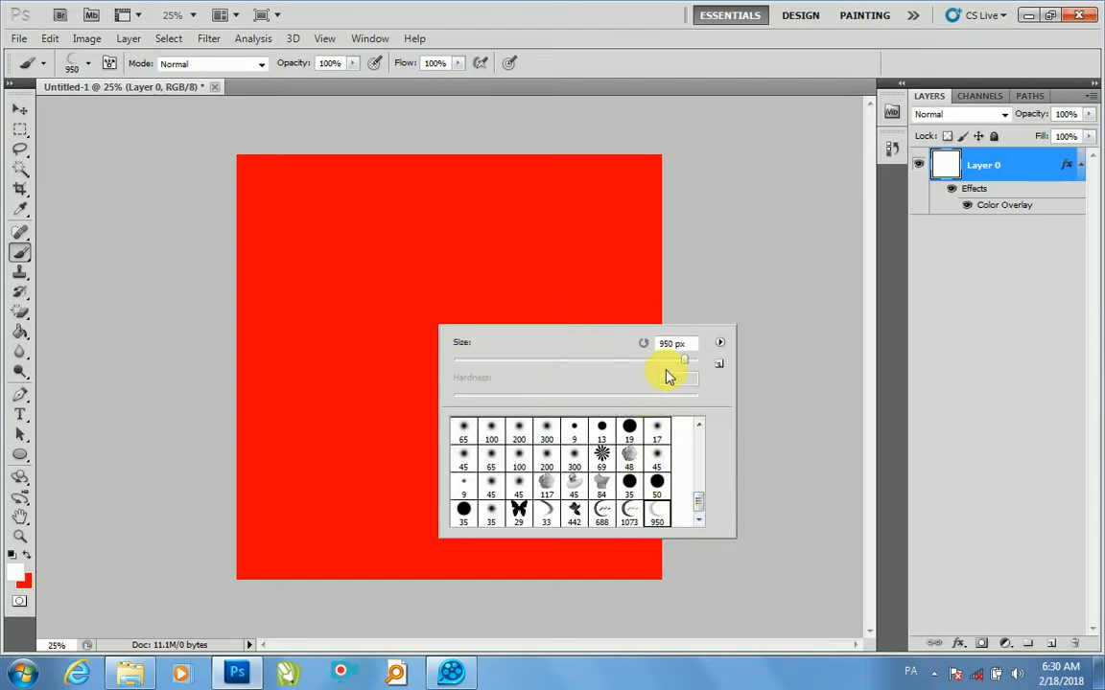
left_click(376, 255)
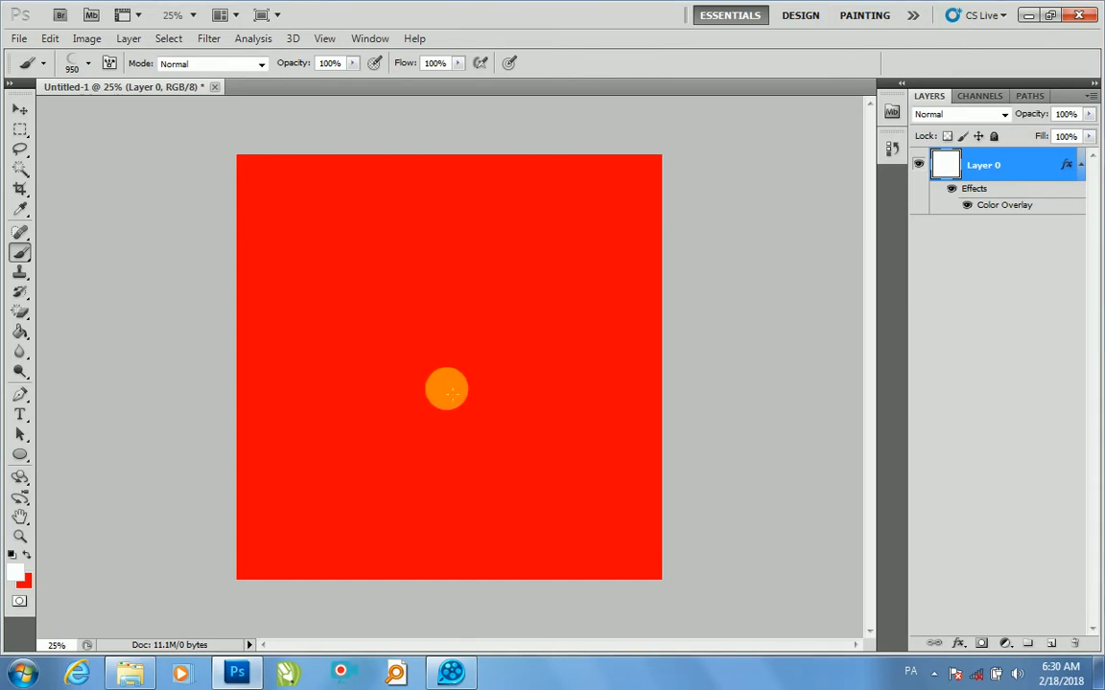
Add a new layer above the red background and stamp the crescent brush in white near the canvas centre until solid
key("Return")
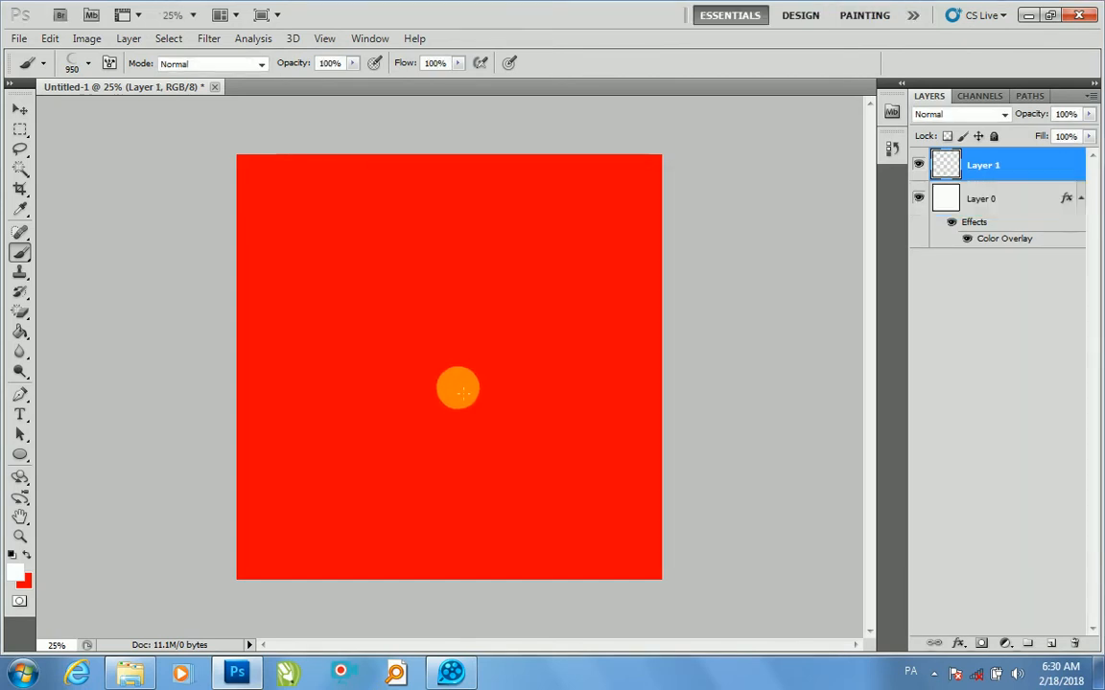
left_click(449, 347)
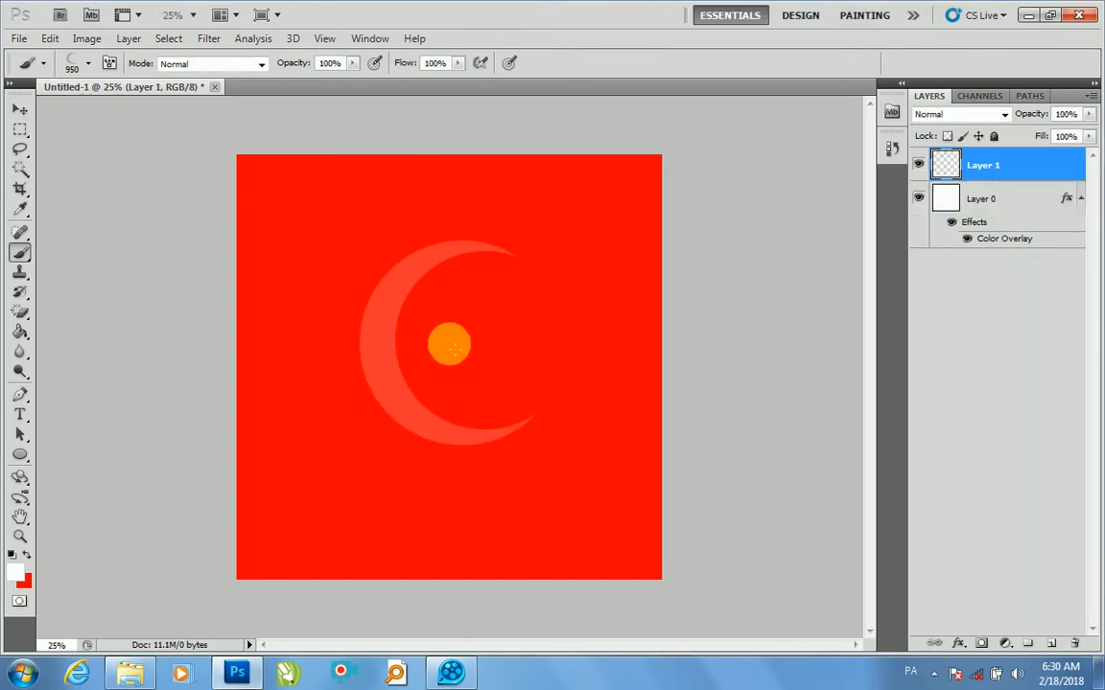
left_click_drag(448, 347, 449, 347)
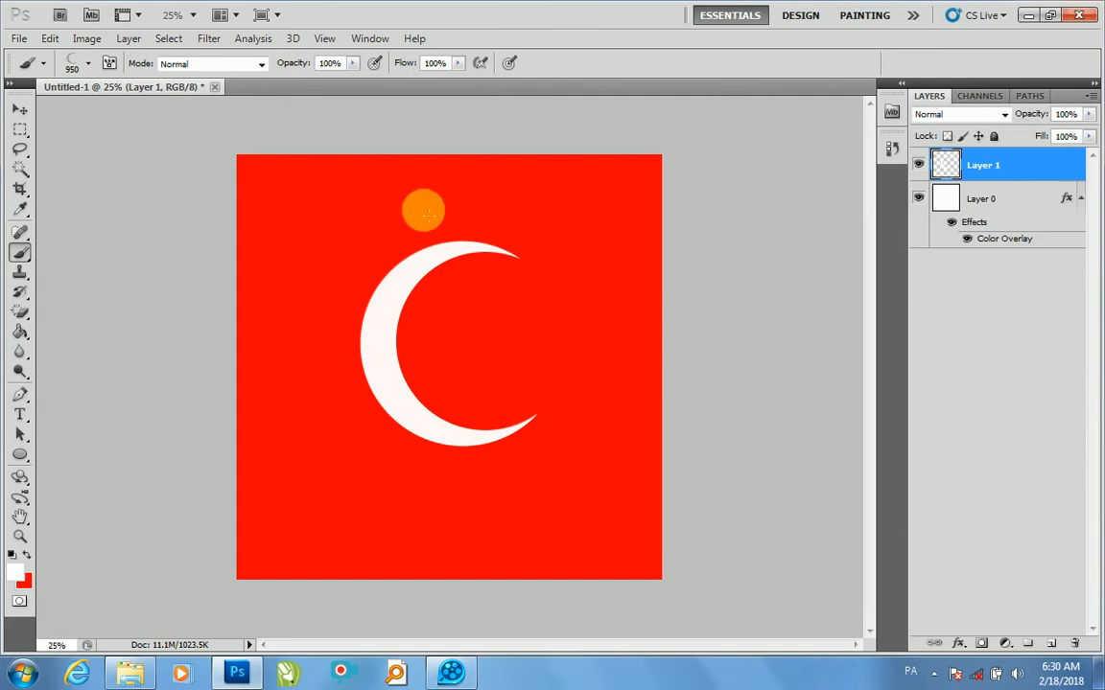
left_click(1035, 16)
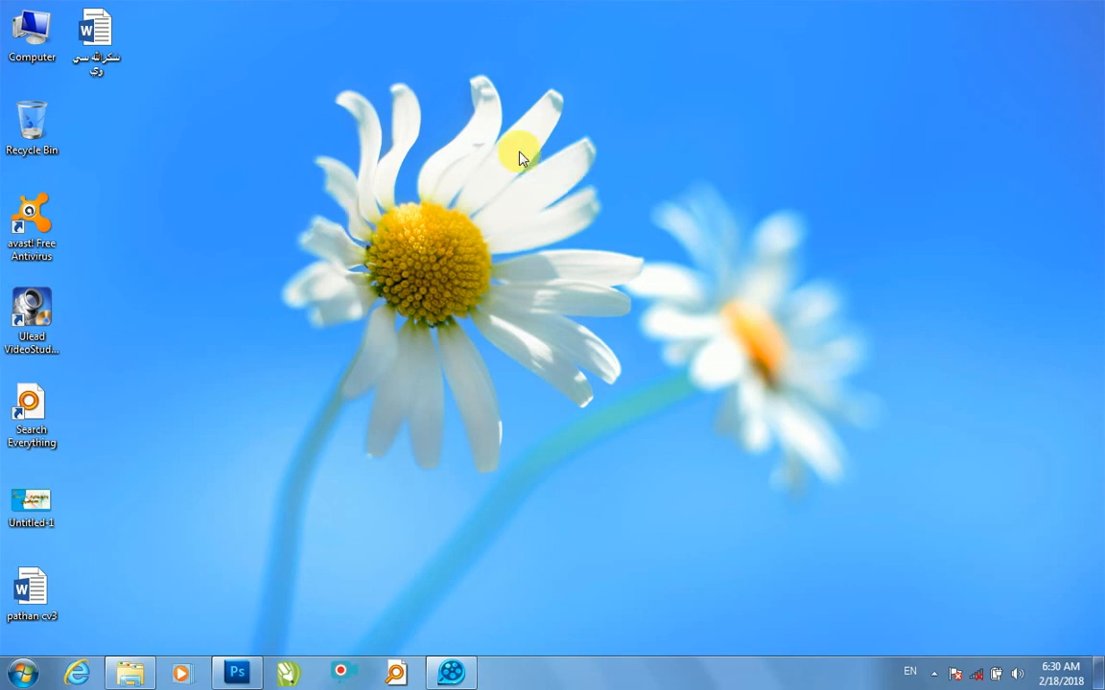
key("ctrl+alt+h")
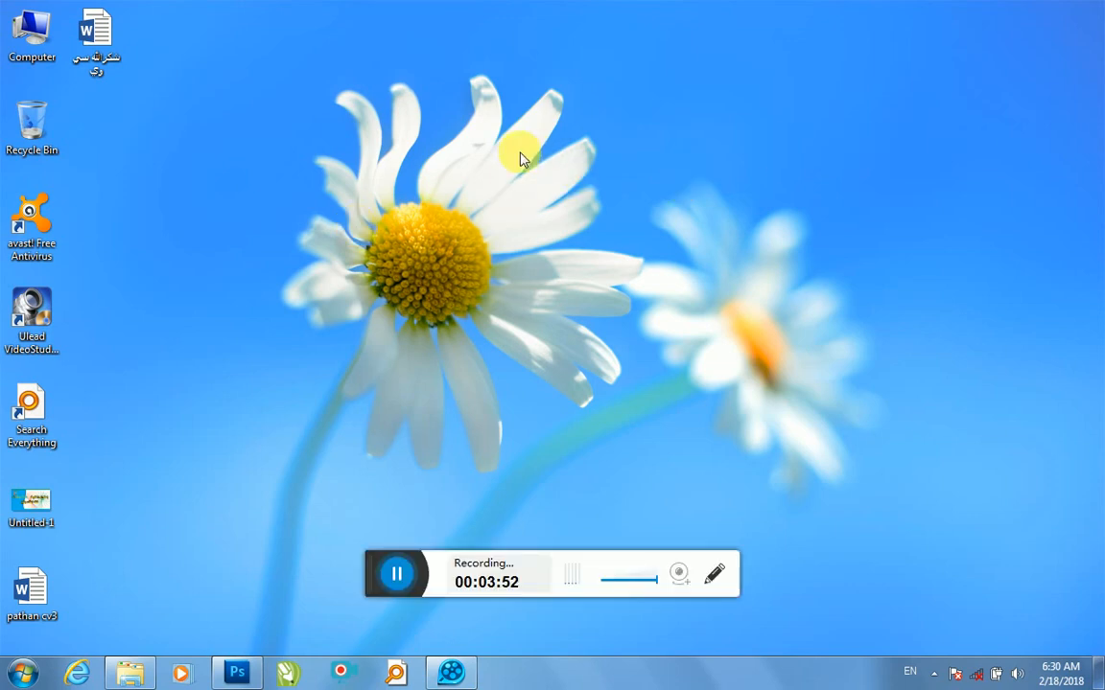